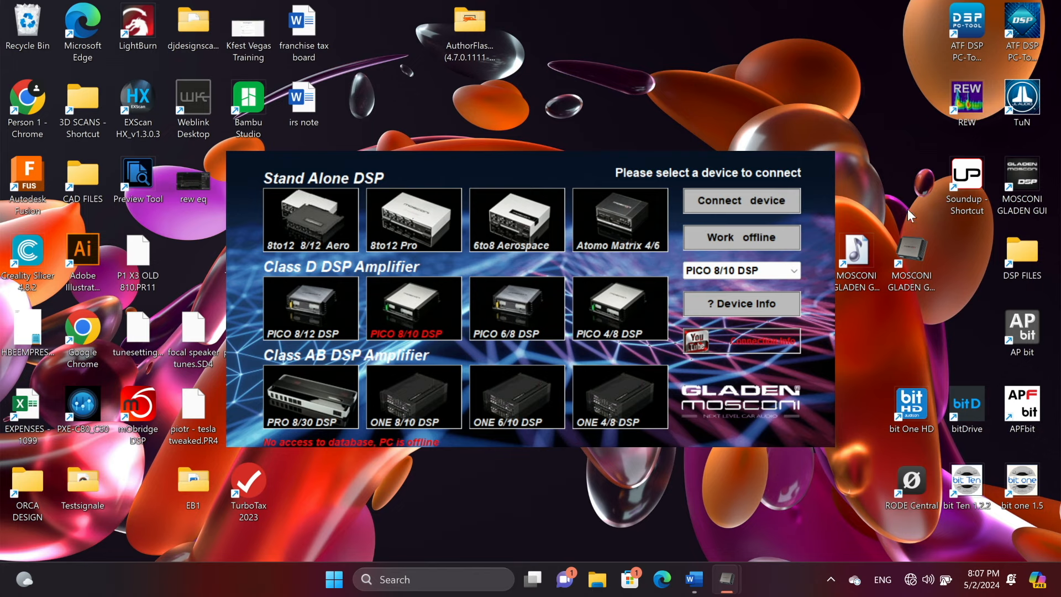
- Connect to the PICO 8/10 DSP and read its single active preset into the PC
click(754, 201)
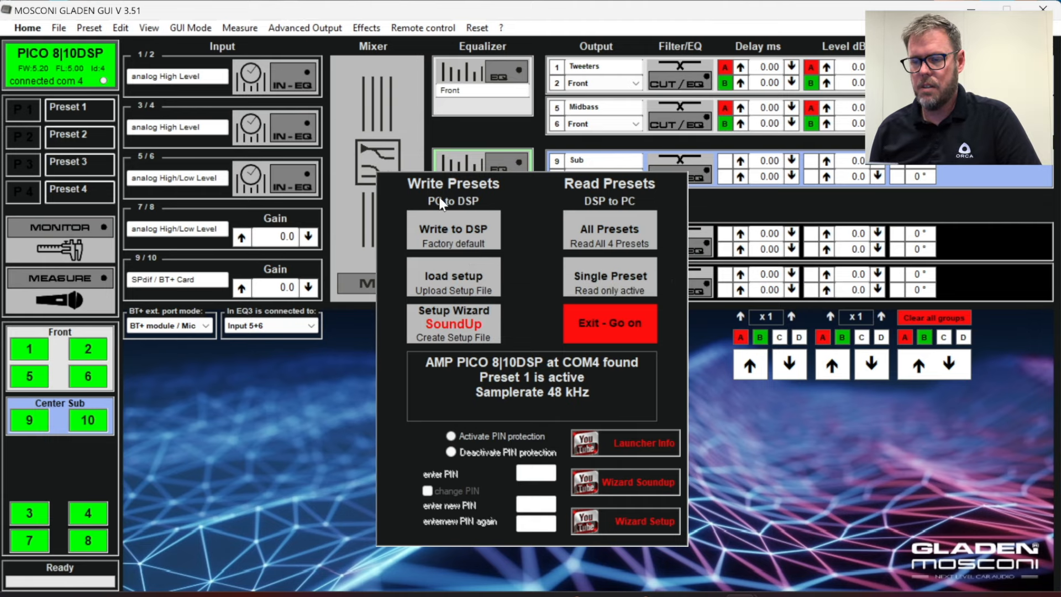
click(622, 279)
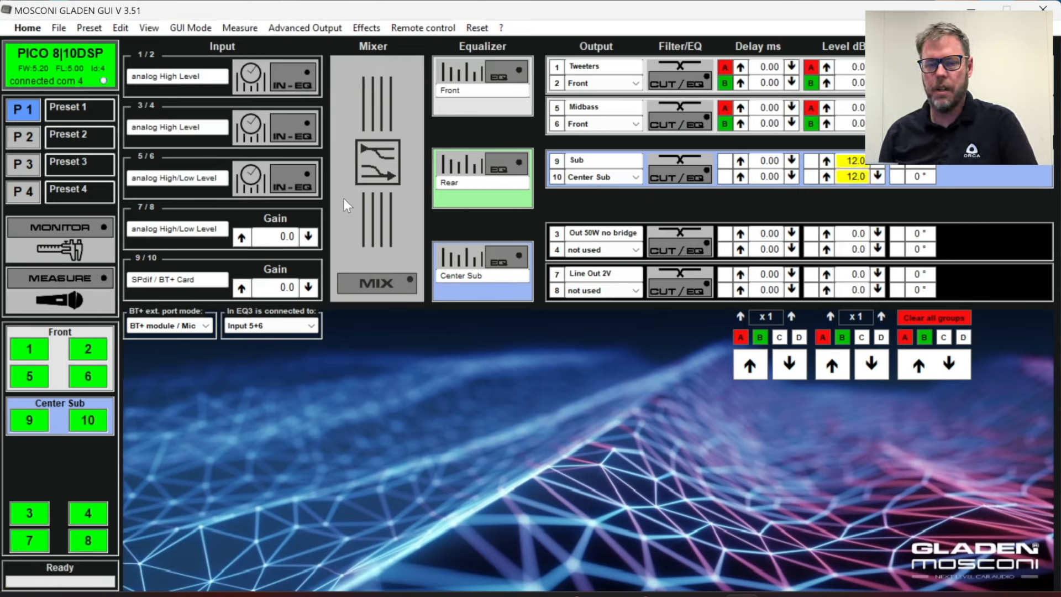
- Open the measurement view and connect the measurement microphone
click(58, 287)
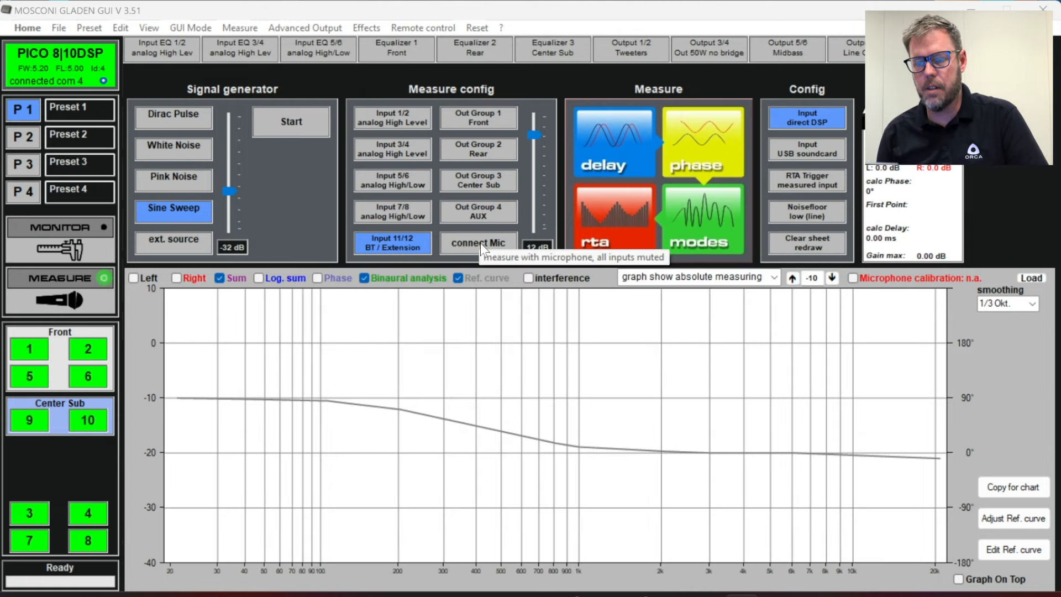
click(480, 243)
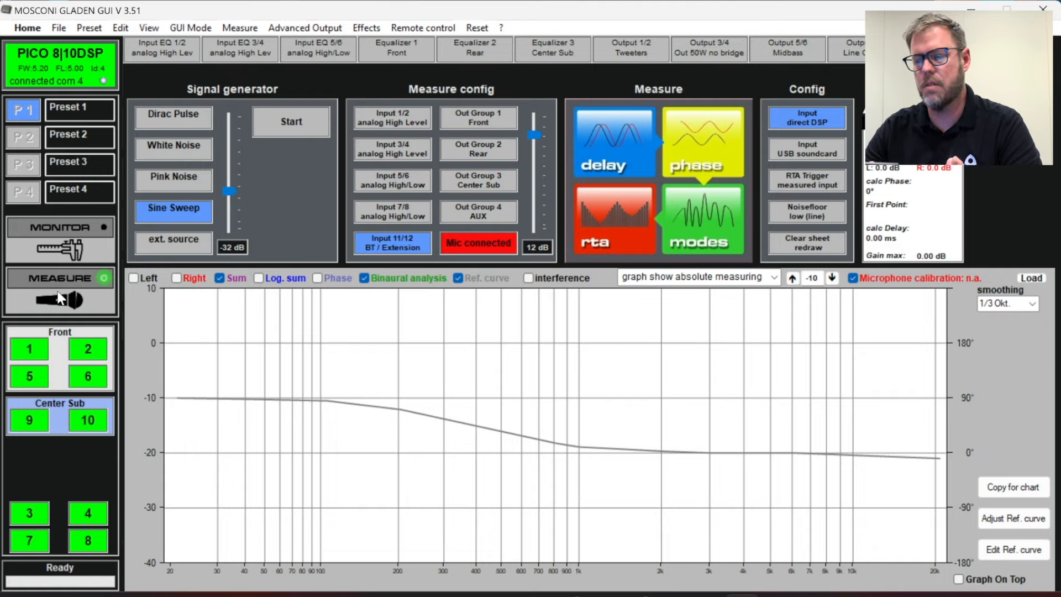
- Set the Midbass outputs' high-pass filter slope to 18 dB
click(60, 298)
click(676, 68)
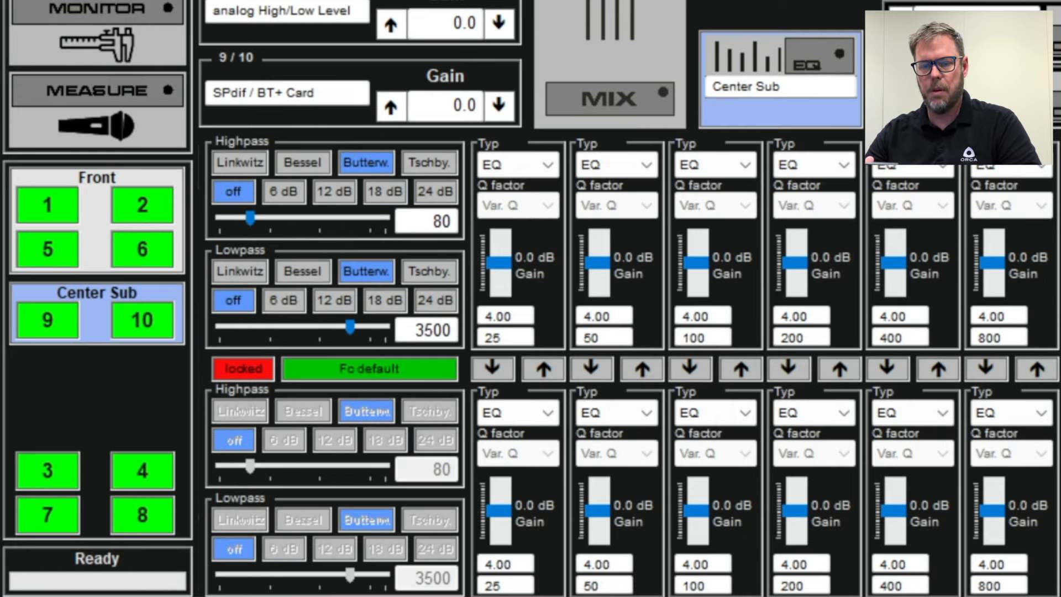
click(386, 192)
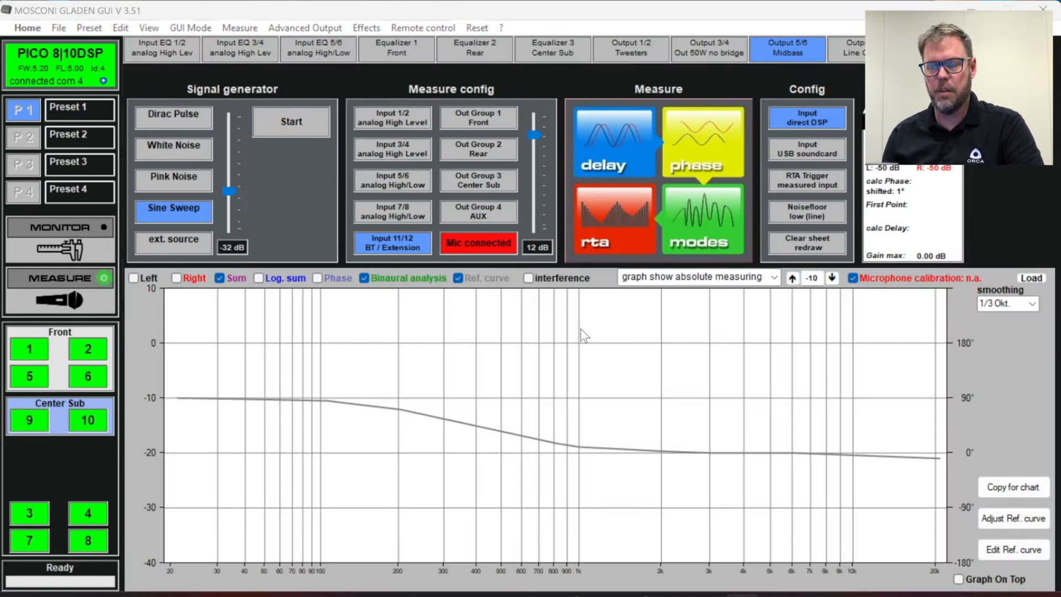
- Measure the delay times of the left and right tweeters and the left and right midbass speakers
click(608, 151)
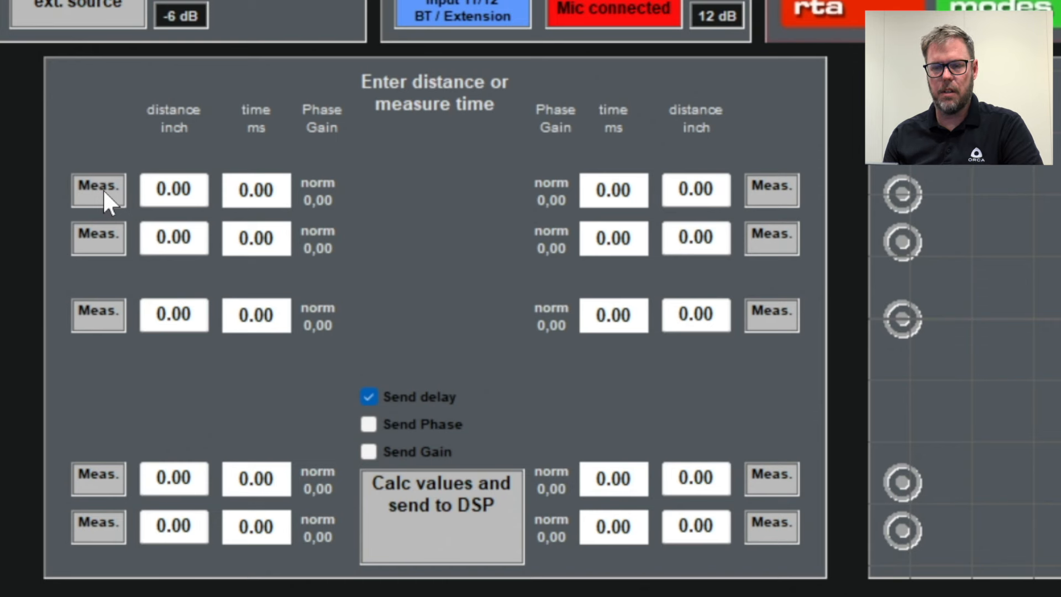
click(98, 190)
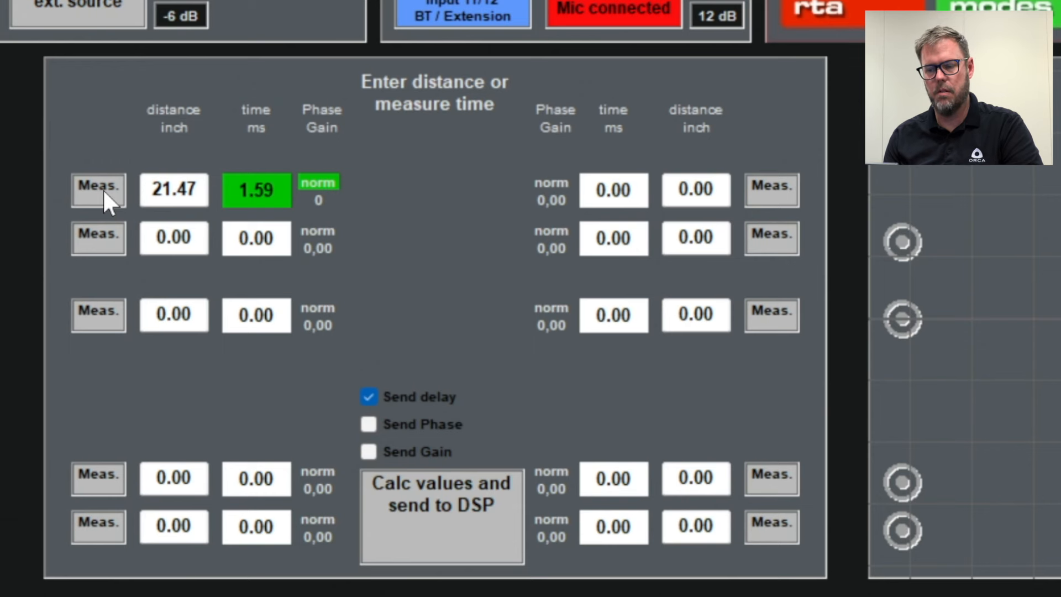
click(780, 190)
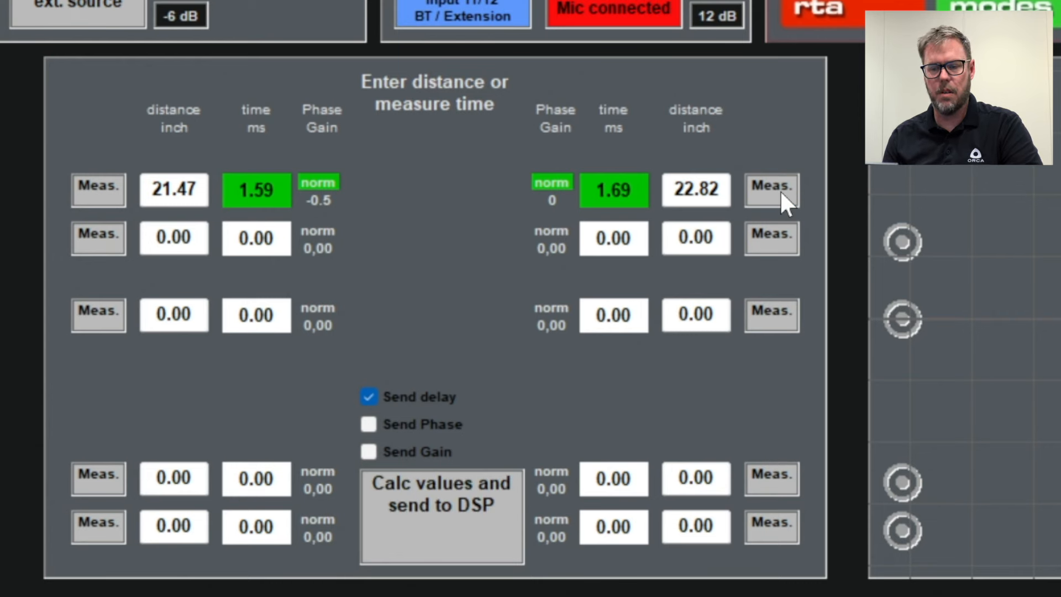
click(90, 244)
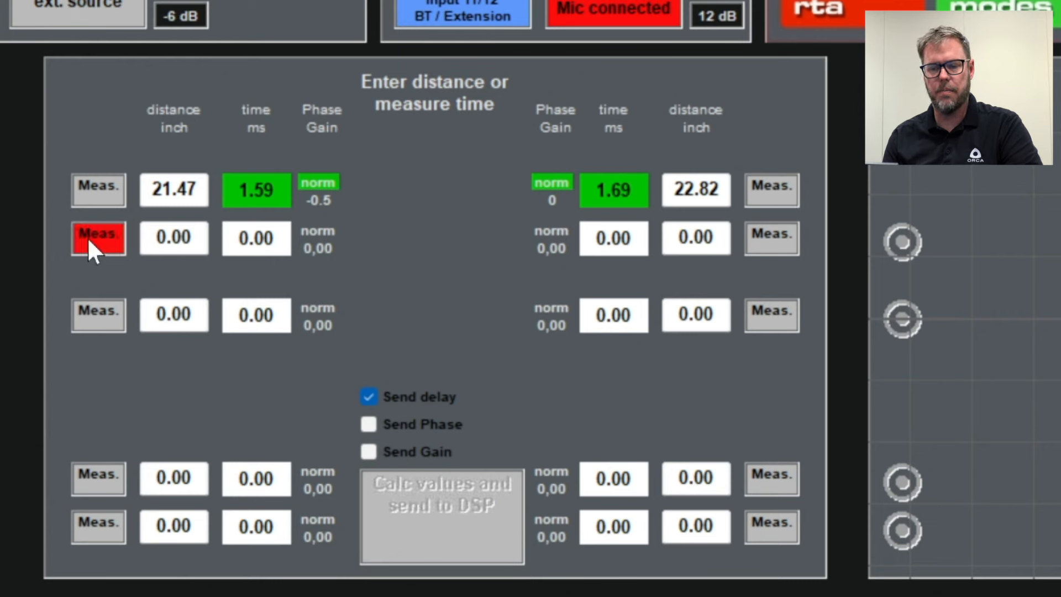
click(772, 247)
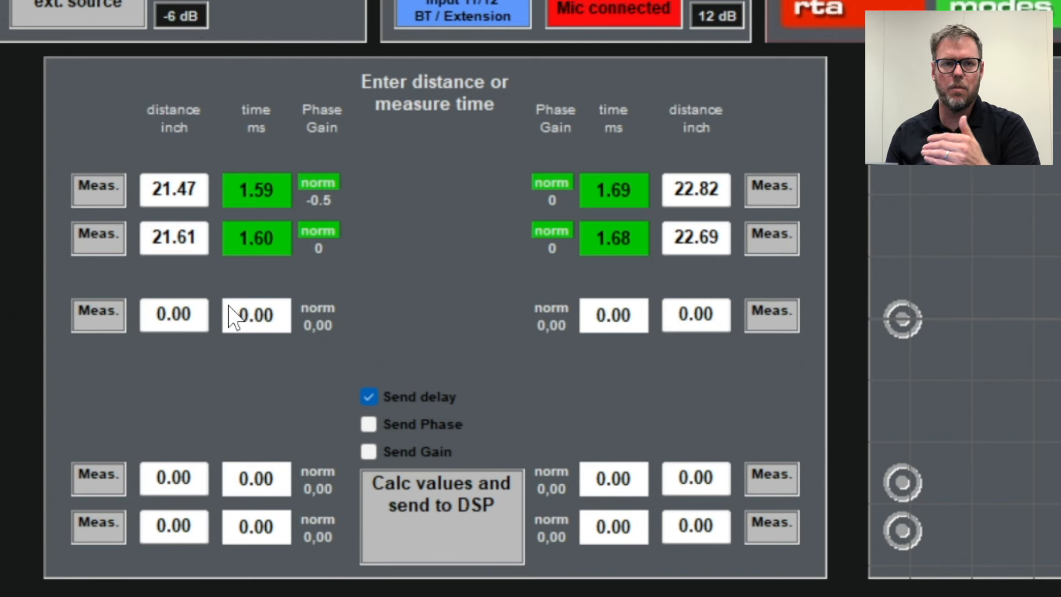
- Enter a distance of 30.00 inches for both the left and right subwoofer channels
click(192, 313)
double_click(192, 313)
text(30.00)
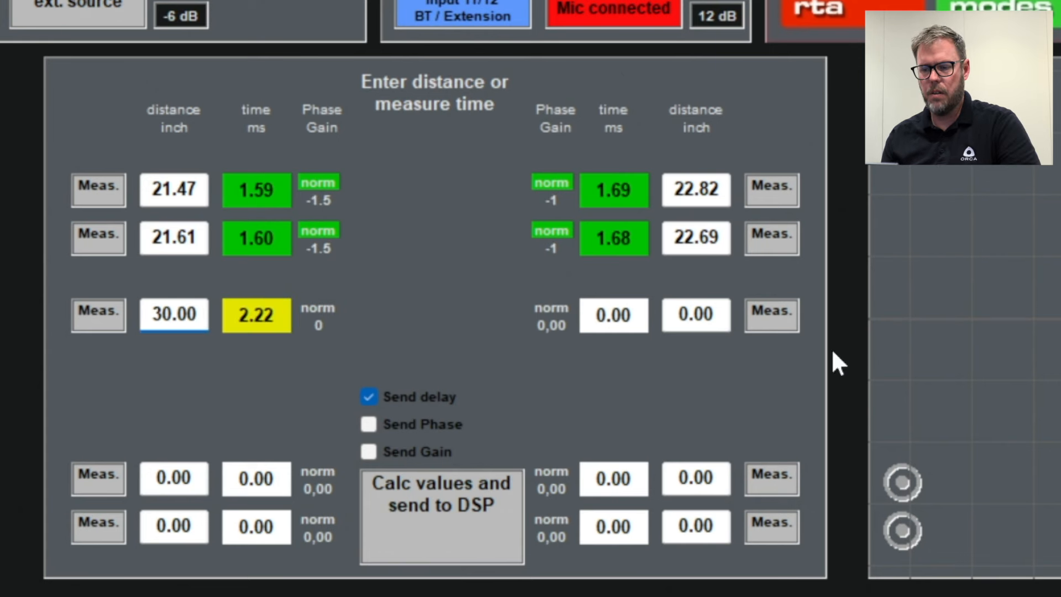
double_click(720, 320)
text(30.00)
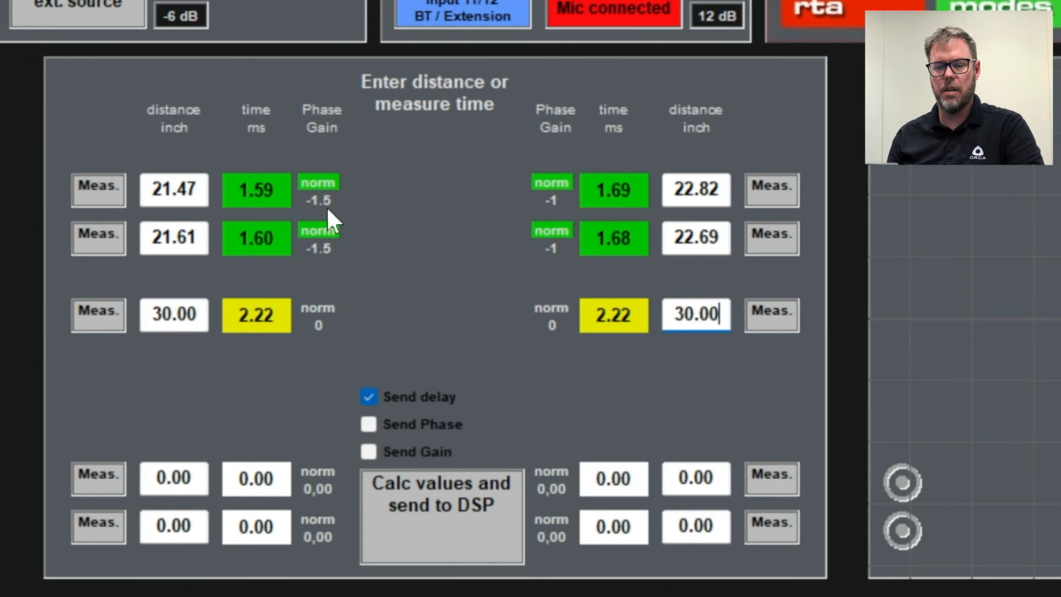
- Include gain along with the delay and send the calculated values to the DSP
click(369, 451)
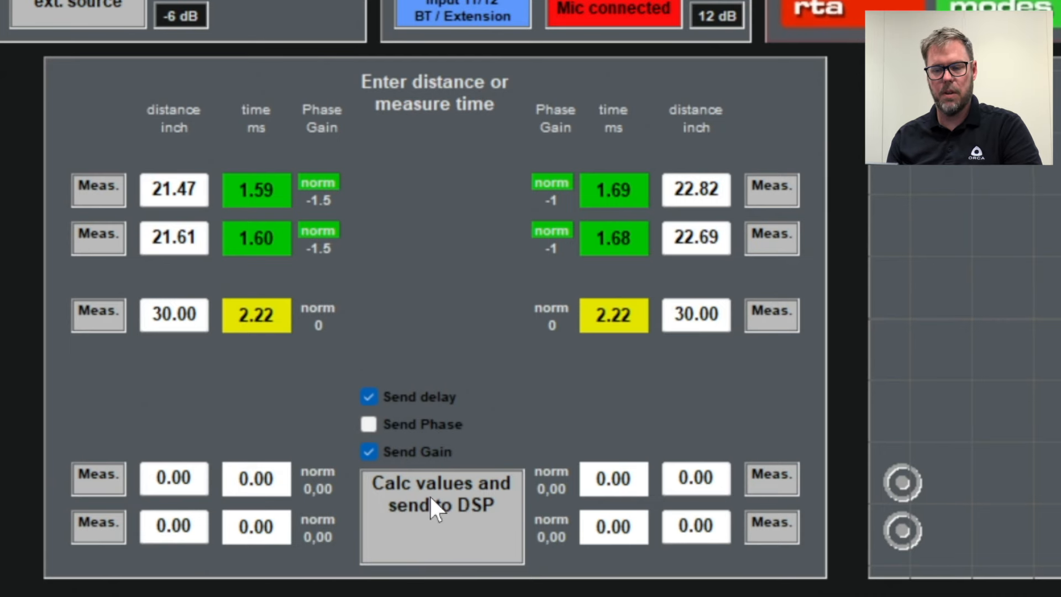
click(430, 495)
click(429, 496)
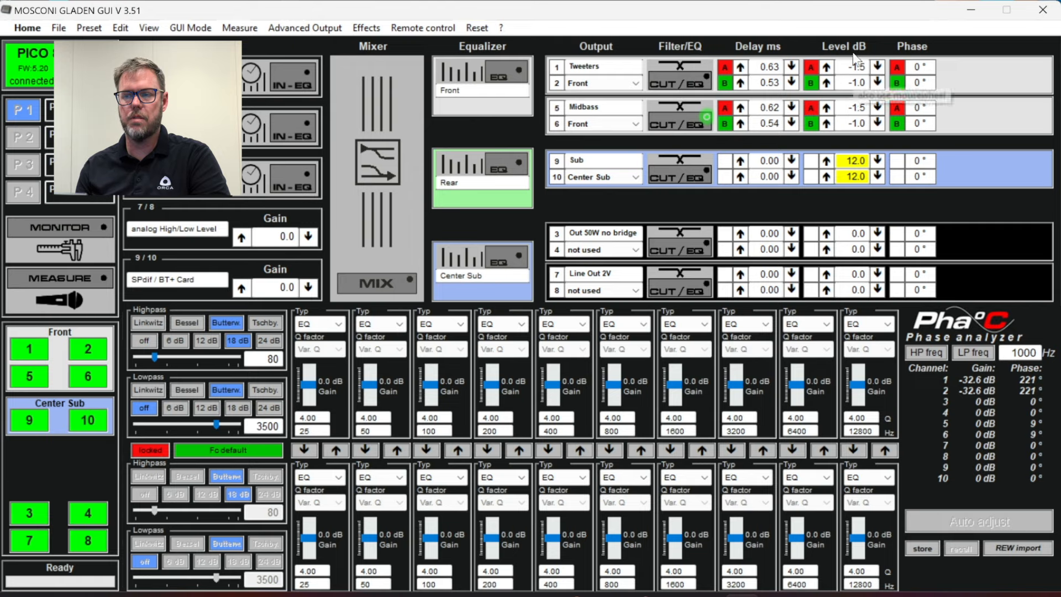
- Return to the measurement view and mute channels 1, 2, 9 and 10, leaving only the midbass playing in front
click(72, 288)
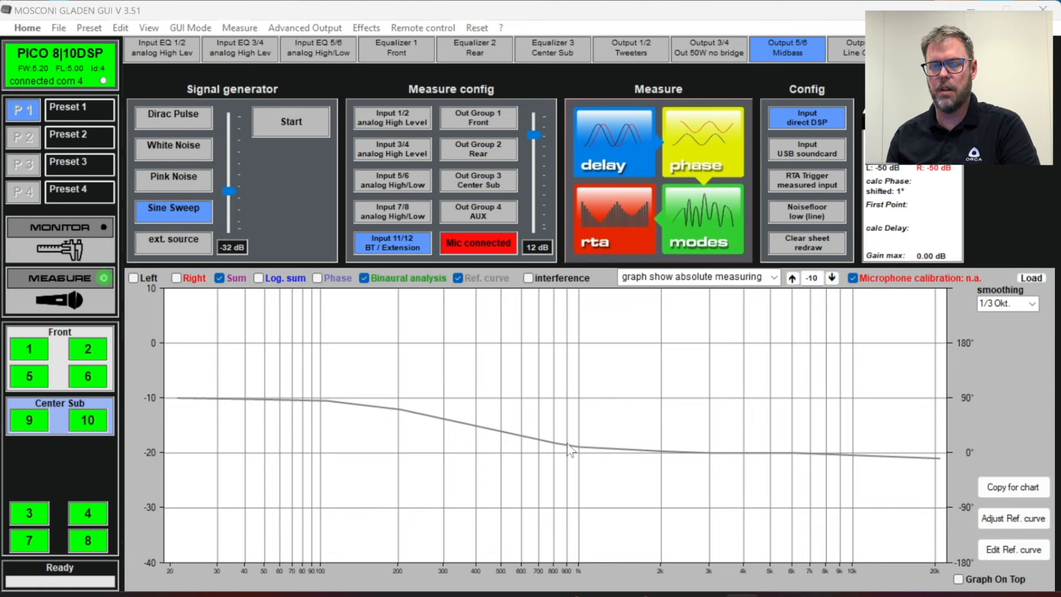
click(31, 346)
click(89, 419)
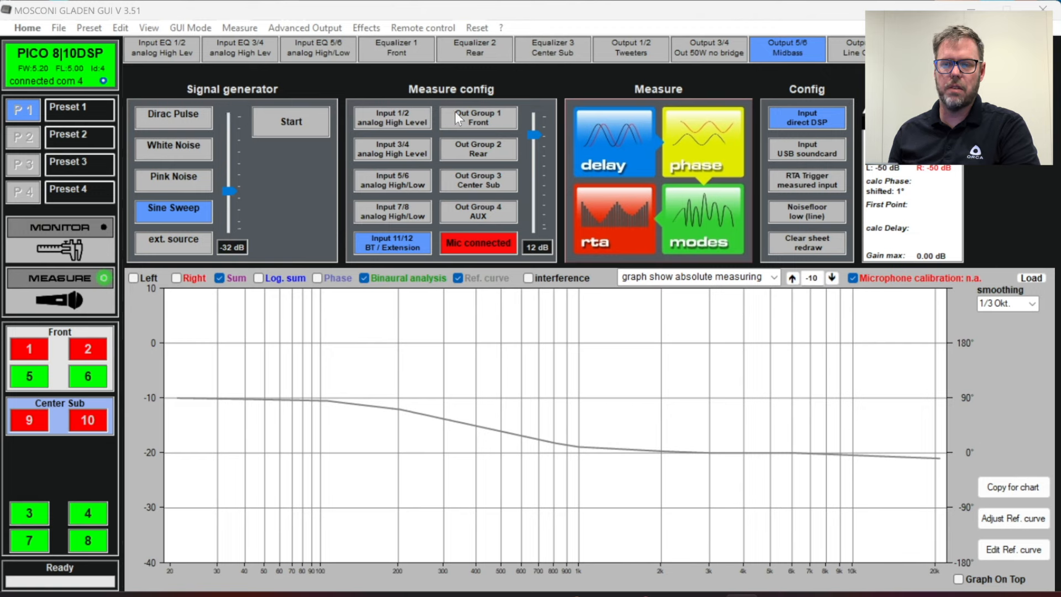
- Set the microphone measuring sensitivity to 0 dB and the signal generator level to -25 dB
drag(536, 134, 535, 173)
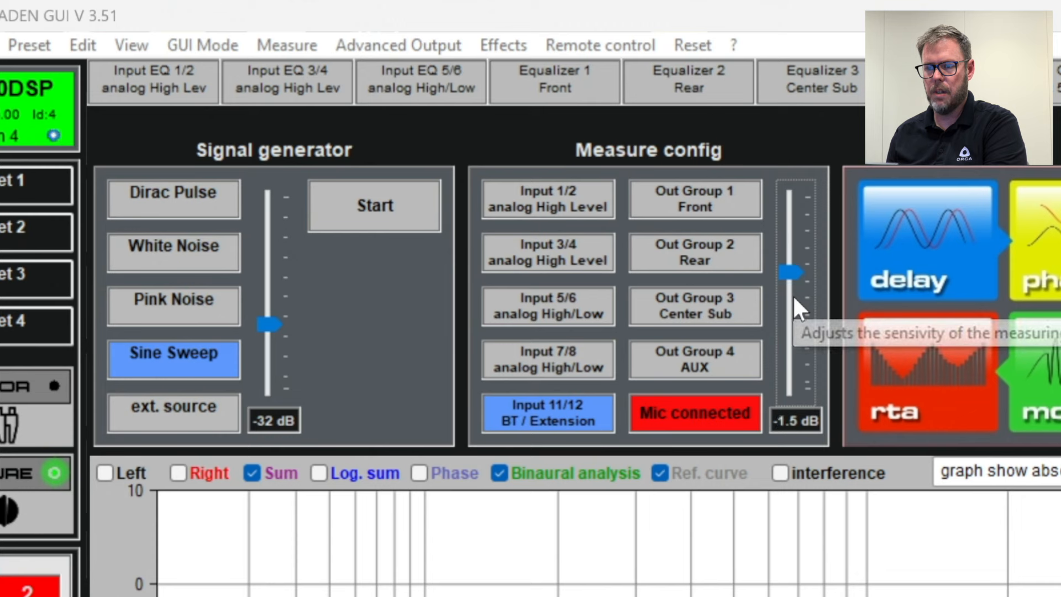
scroll(794, 299, up, 4)
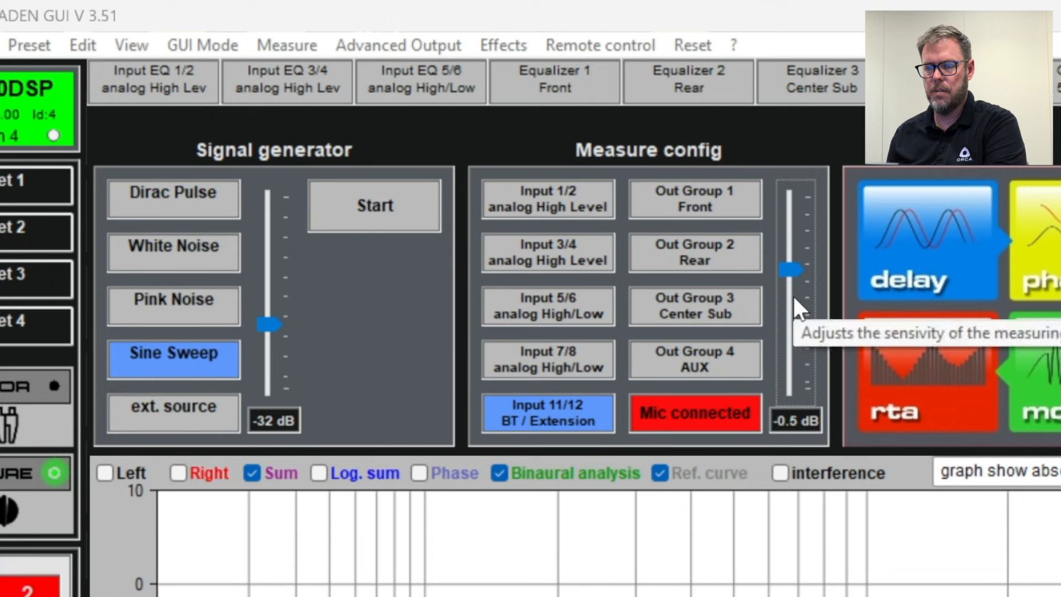
scroll(794, 296, down, 1)
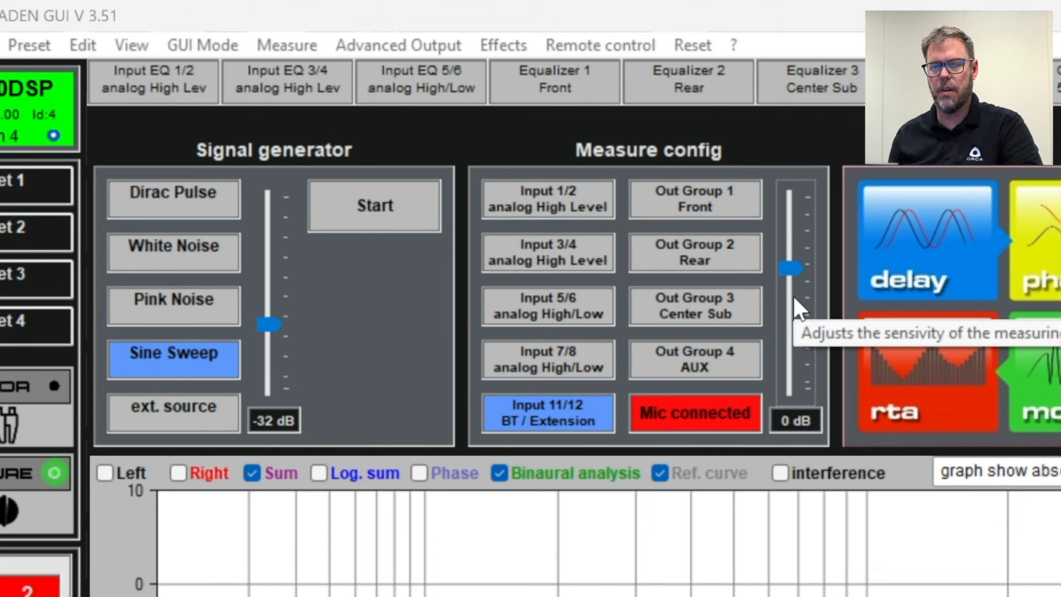
click(256, 324)
scroll(256, 324, down, 1)
scroll(256, 326, down, 1)
scroll(256, 326, up, 9)
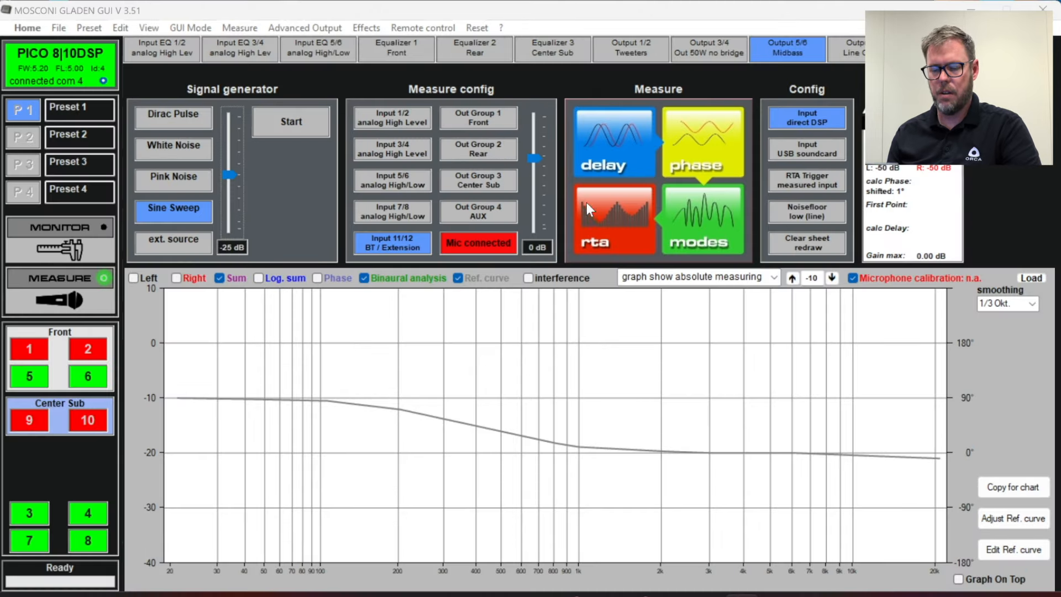
- Run an RTA sine sweep measurement of the midbass speakers and mute channels 5 and 6
click(615, 221)
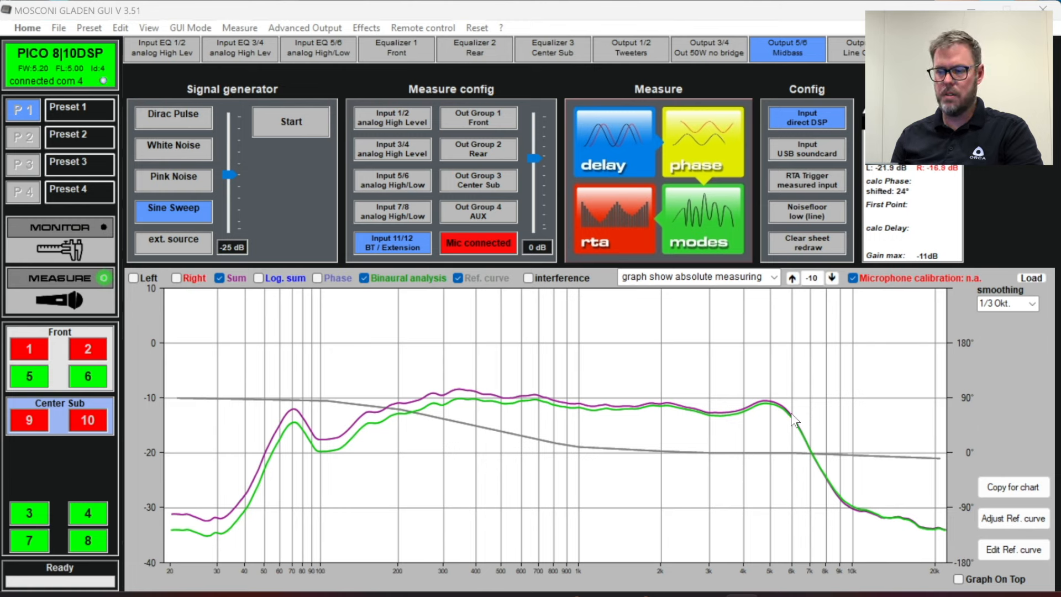
click(61, 240)
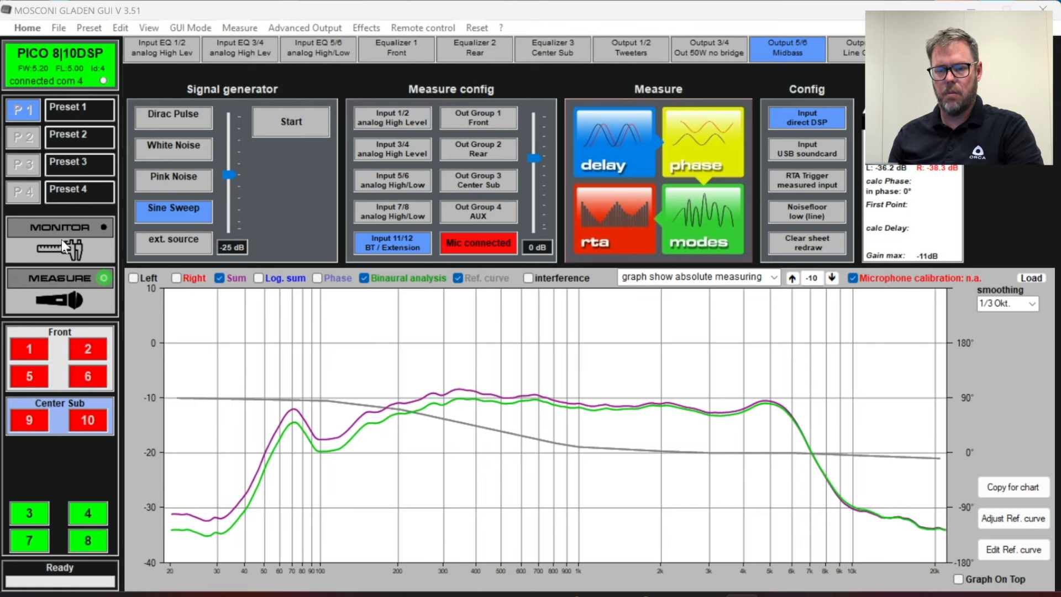
- Set the Tweeters outputs' high-pass filter frequency to 5000 Hz
click(63, 294)
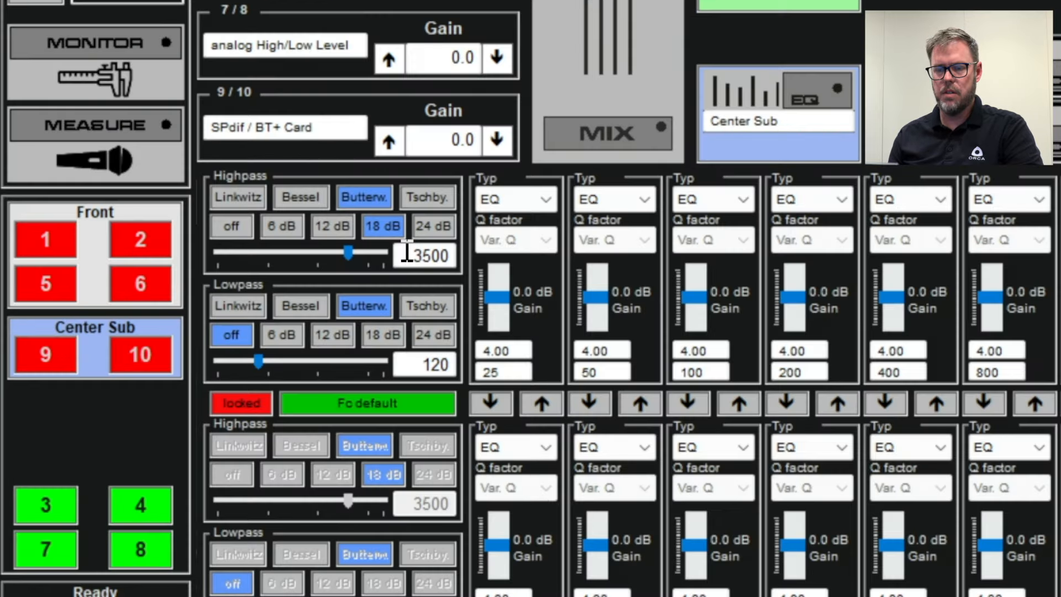
double_click(253, 355)
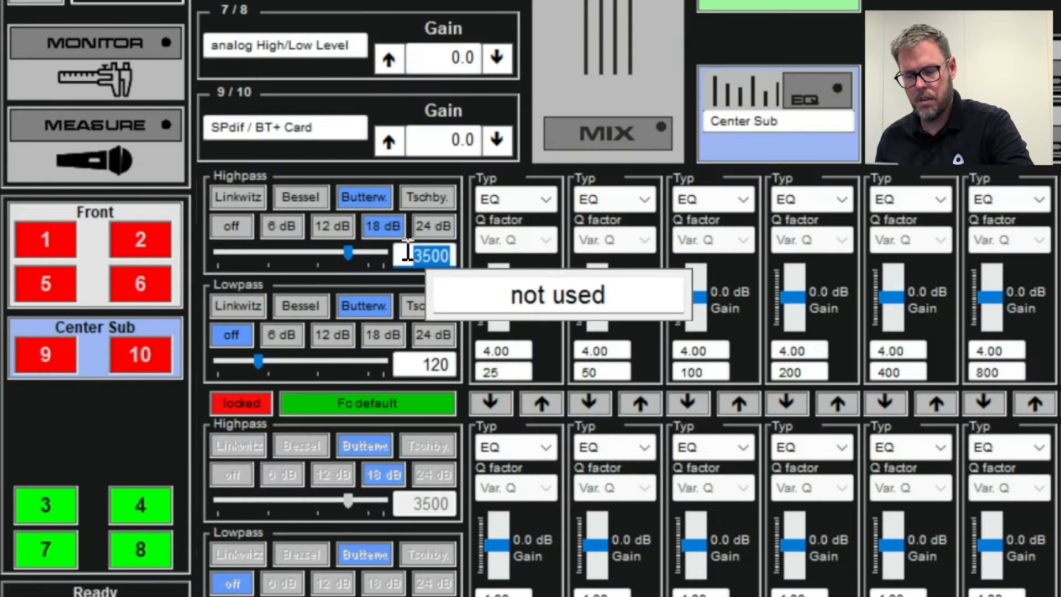
text(5000)
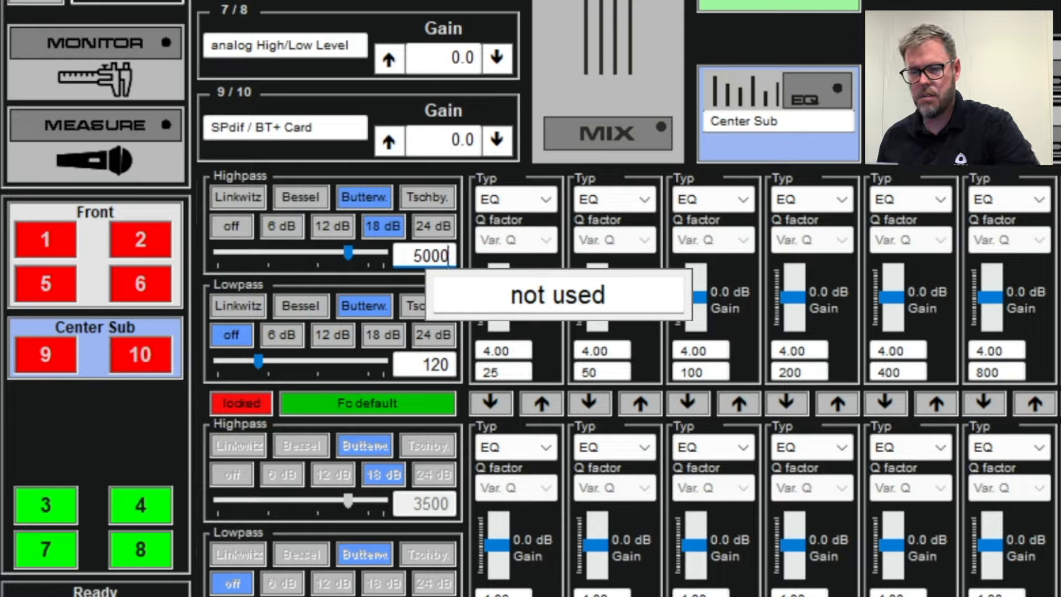
key(Return)
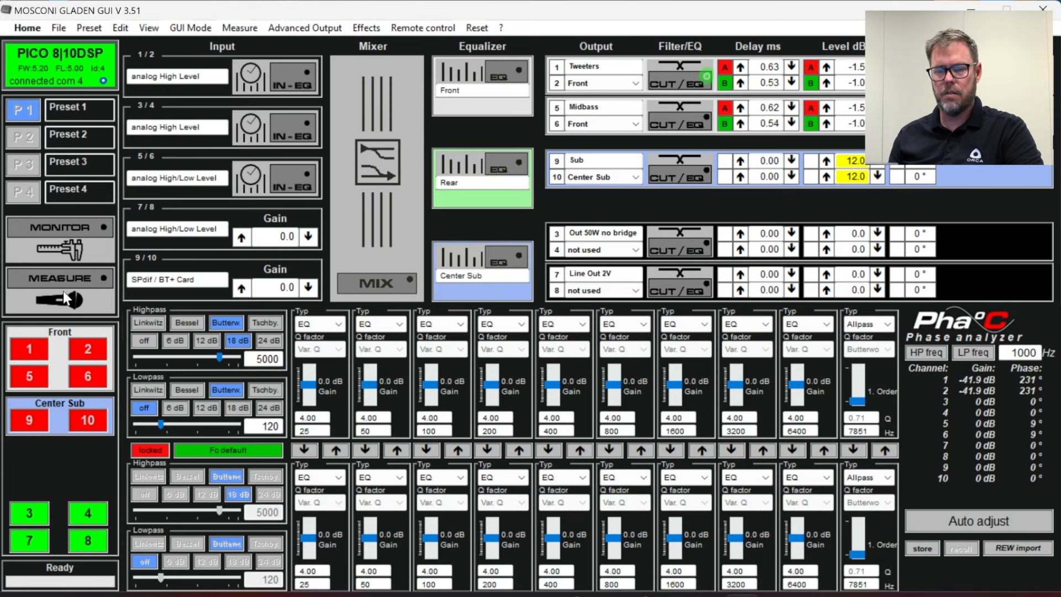
- Unmute the tweeter channels 1 and 2, run their RTA measurement, and mark the midbass-tweeter crossing point near 6 kHz on the graph
click(63, 291)
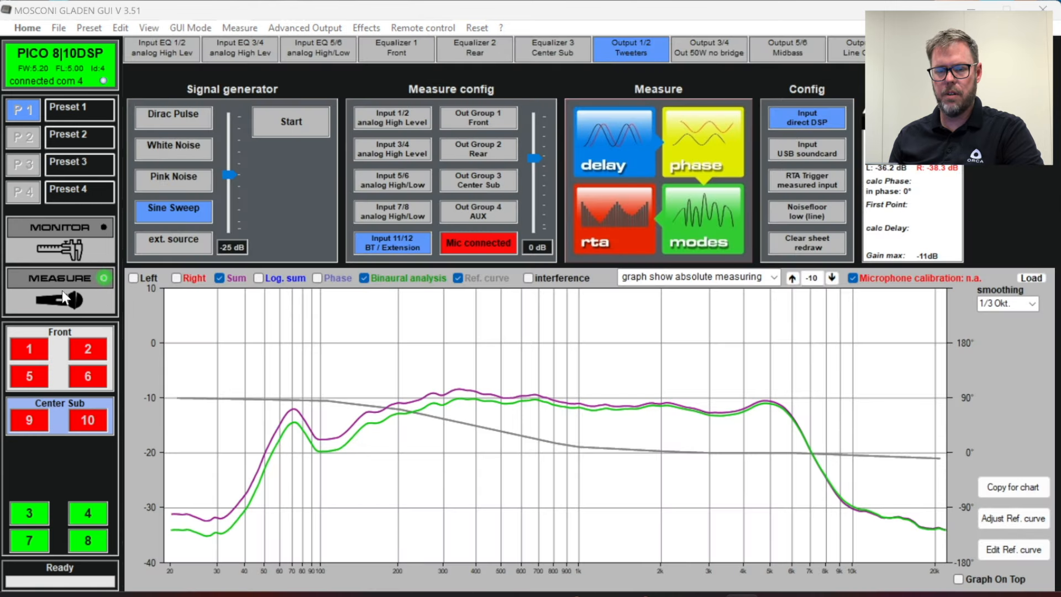
click(31, 345)
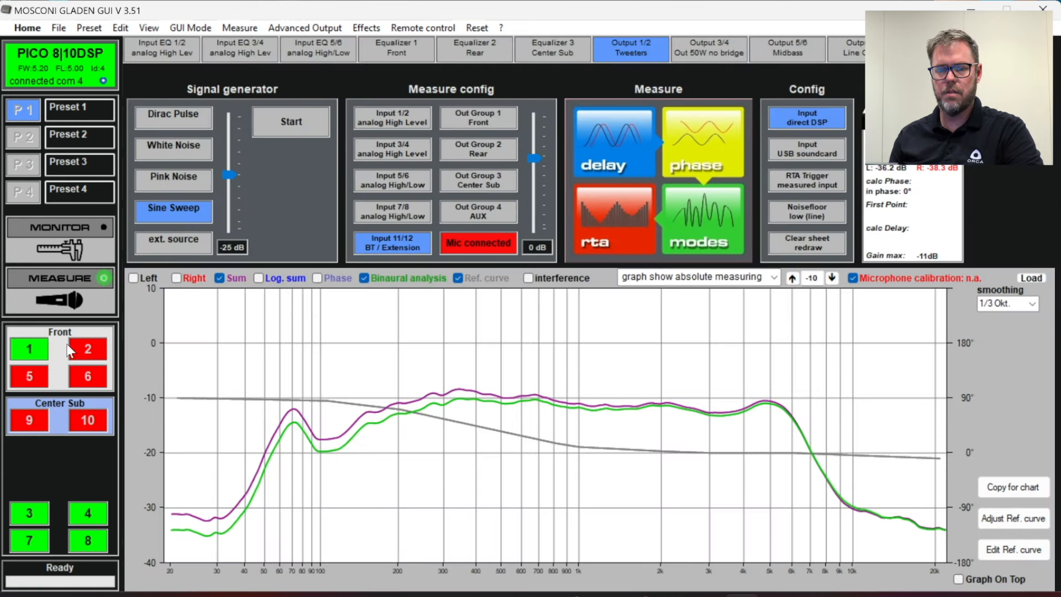
click(606, 231)
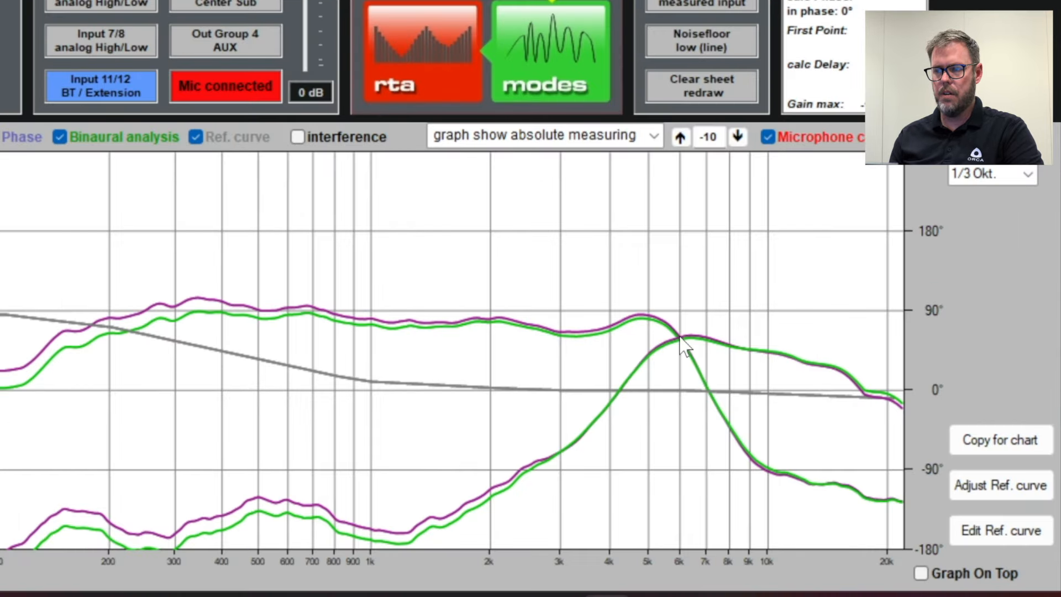
click(792, 415)
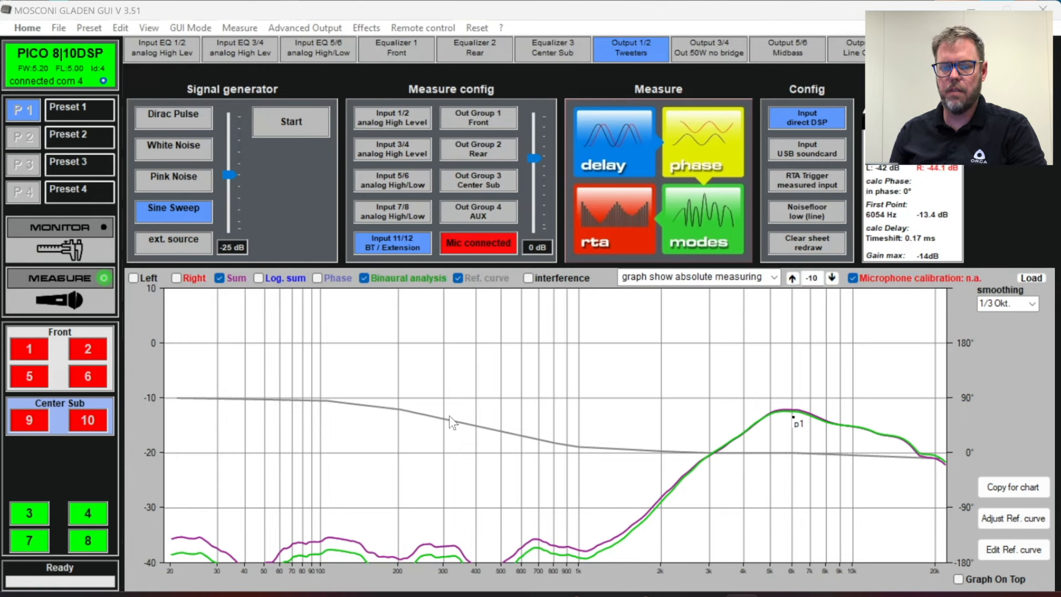
click(456, 279)
click(455, 279)
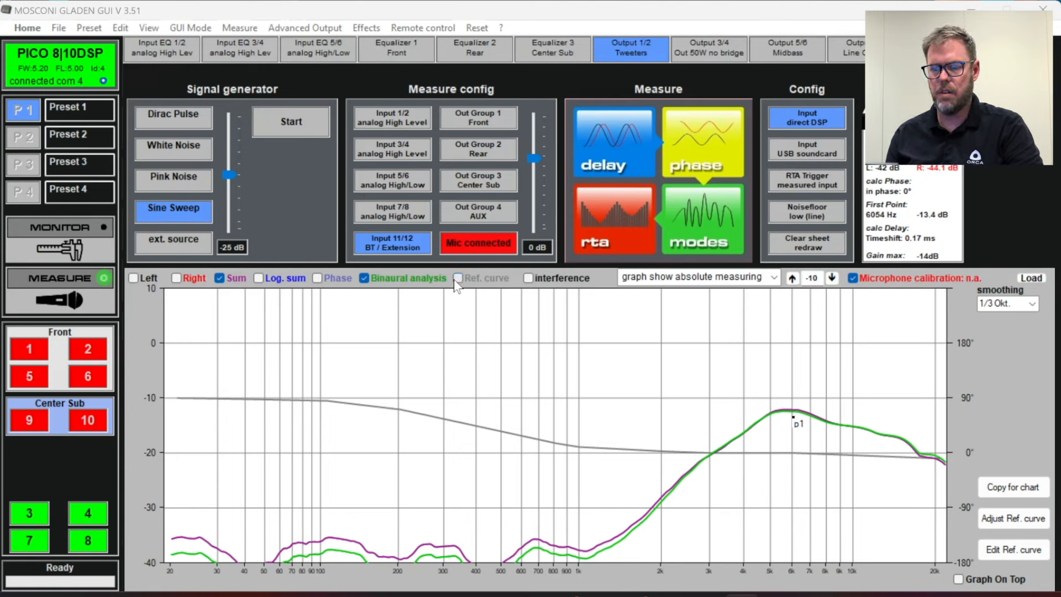
click(455, 279)
click(455, 279)
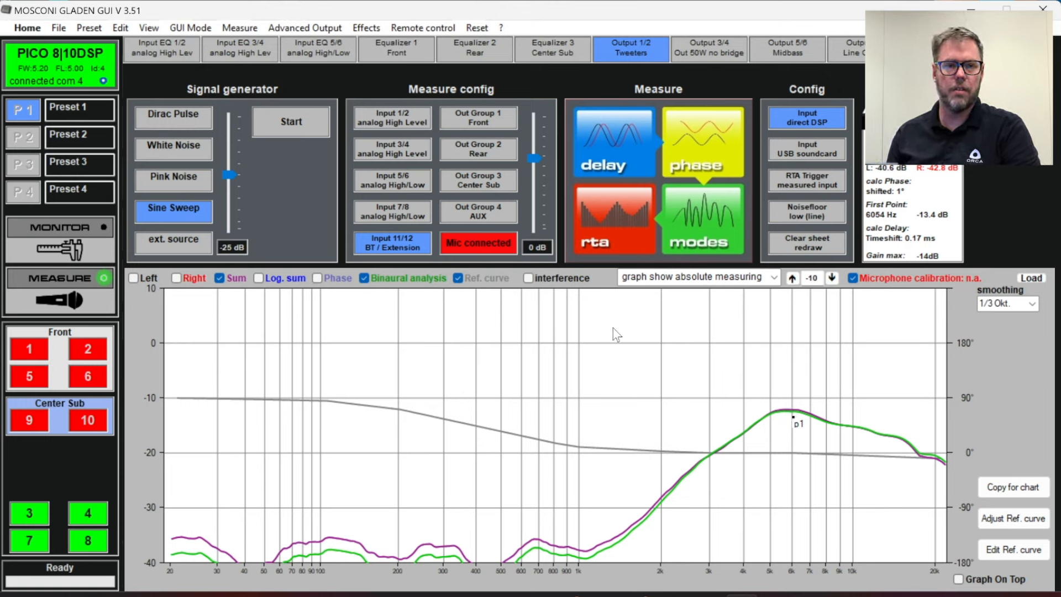
- Unmute channels 5 and 6 and run another RTA measurement of the midbass over the tweeter curve
click(31, 376)
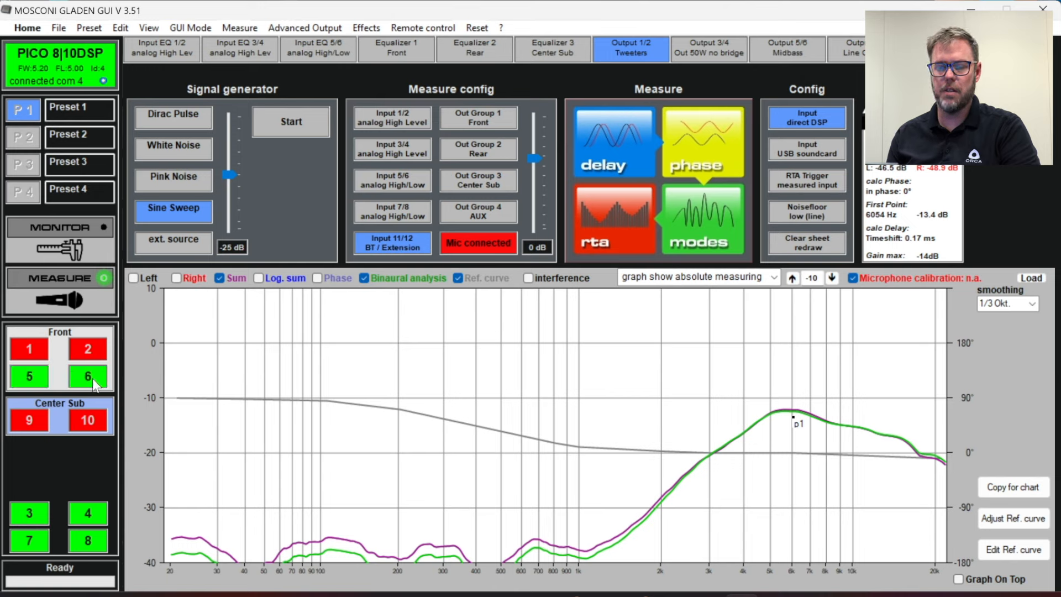
click(611, 229)
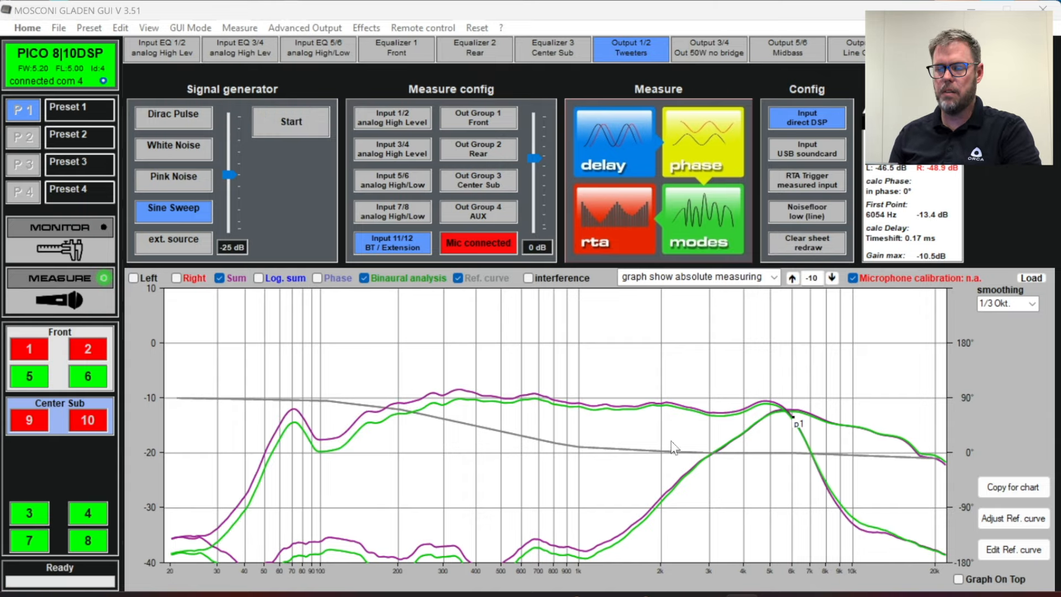
- Enable an 18 dB Butterworth low-pass filter at 3500 Hz on the Midbass outputs
click(51, 298)
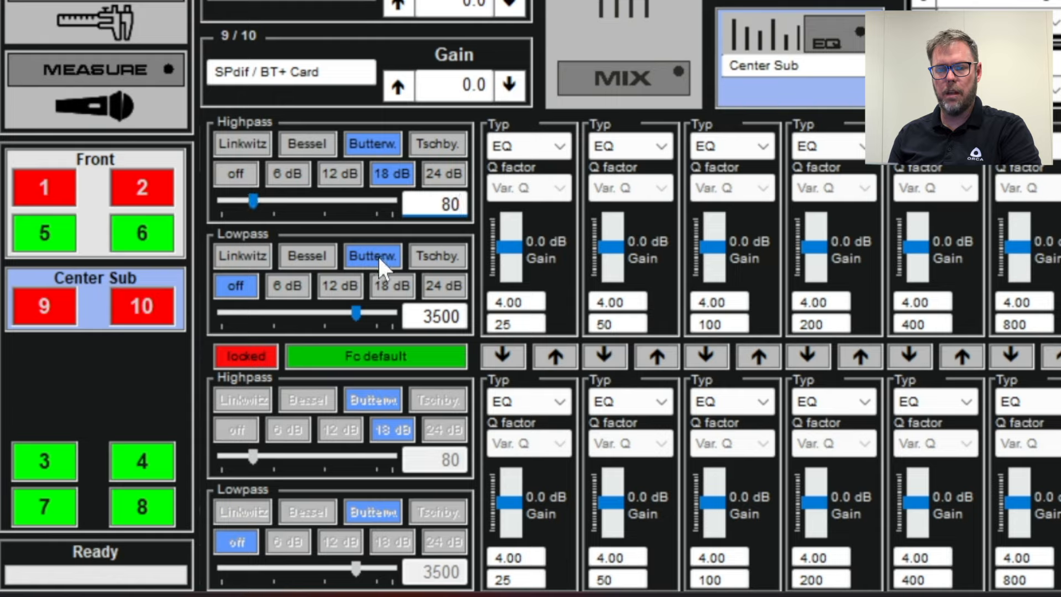
click(402, 289)
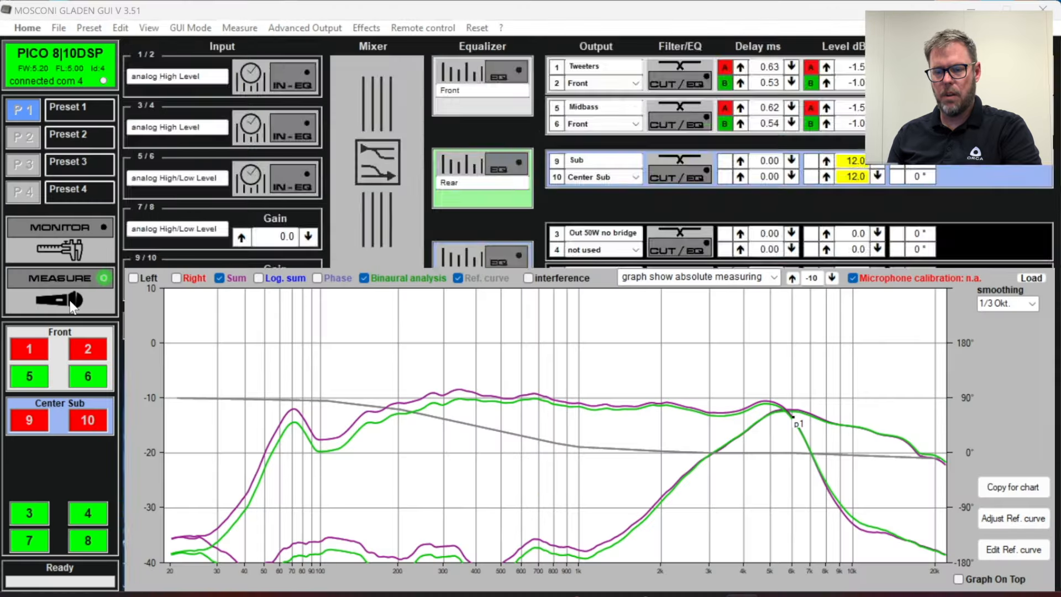
- Run RTA measurements of the midbass channels 5 and 6 and of the tweeter channels 1 and 2
click(111, 106)
click(618, 227)
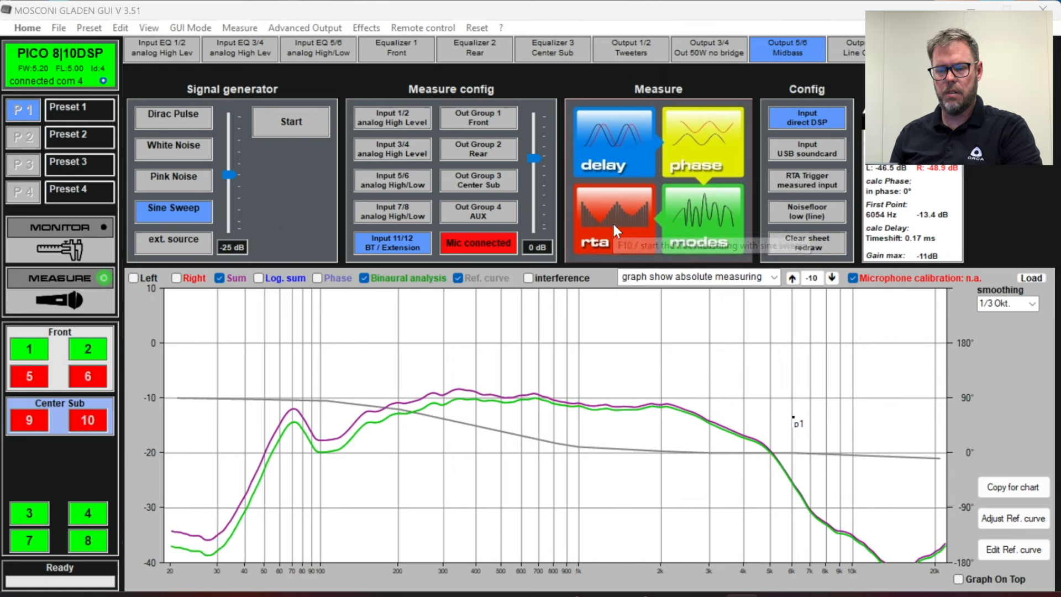
click(615, 230)
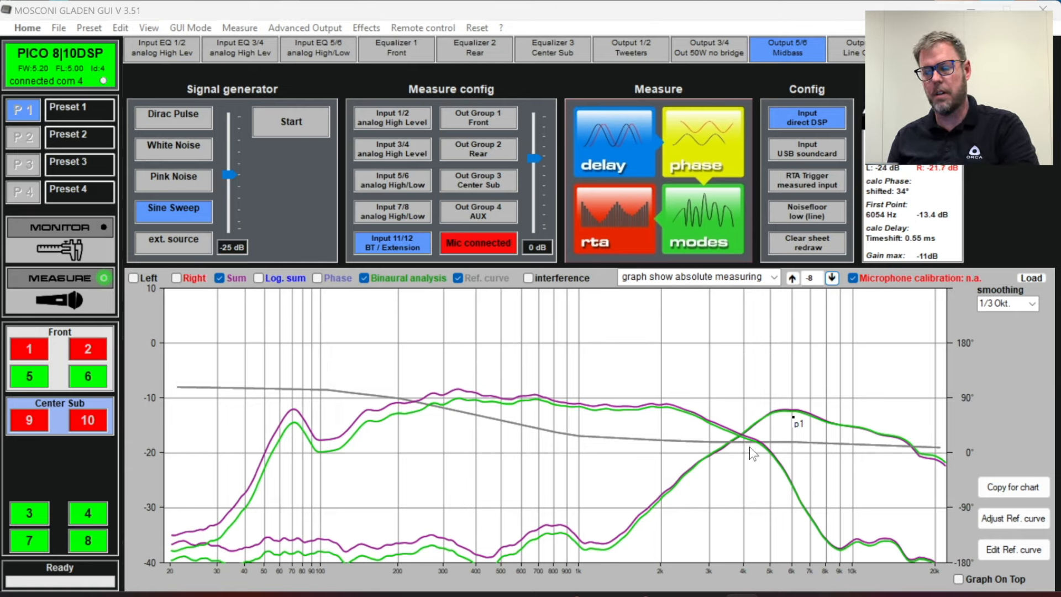
- Regroup the output levels so both Tweeters channels are in group A and both Midbass channels in group B
click(52, 288)
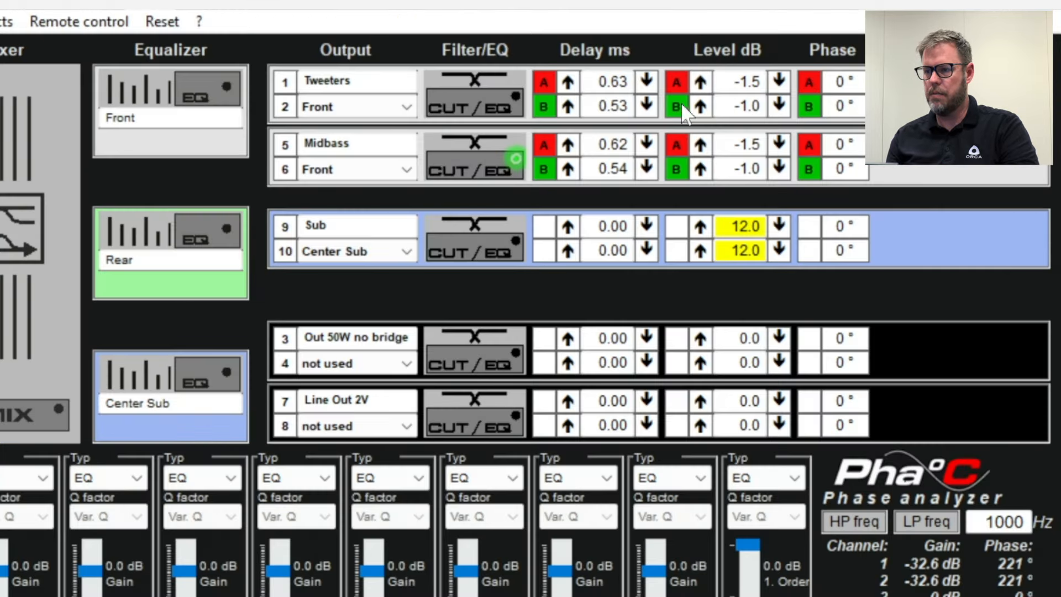
click(679, 103)
click(669, 144)
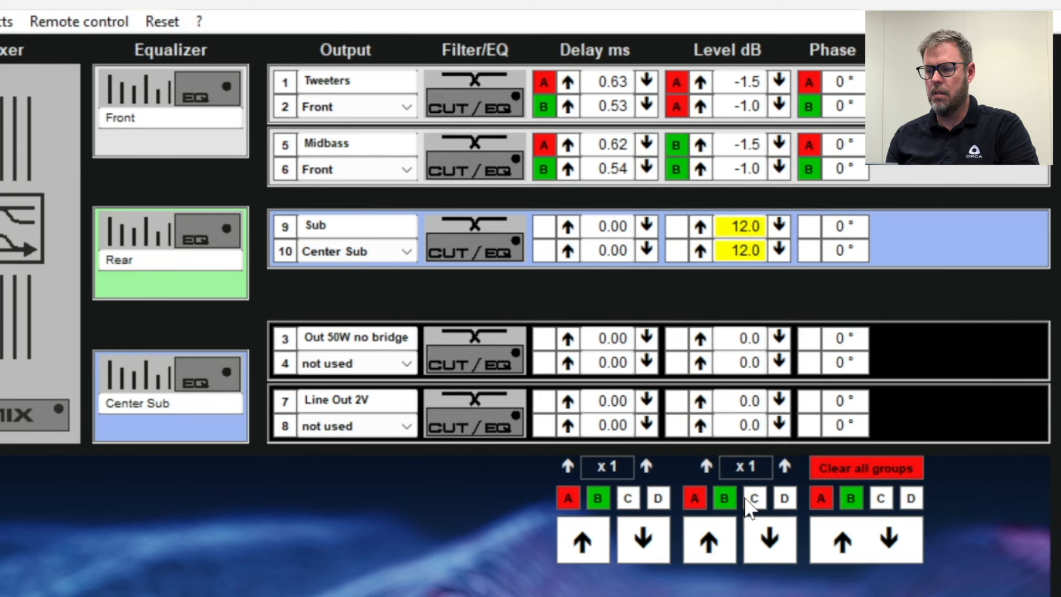
- Lower only level group A so the Tweeters outputs are at -4.0 dB and -3.5 dB
click(724, 498)
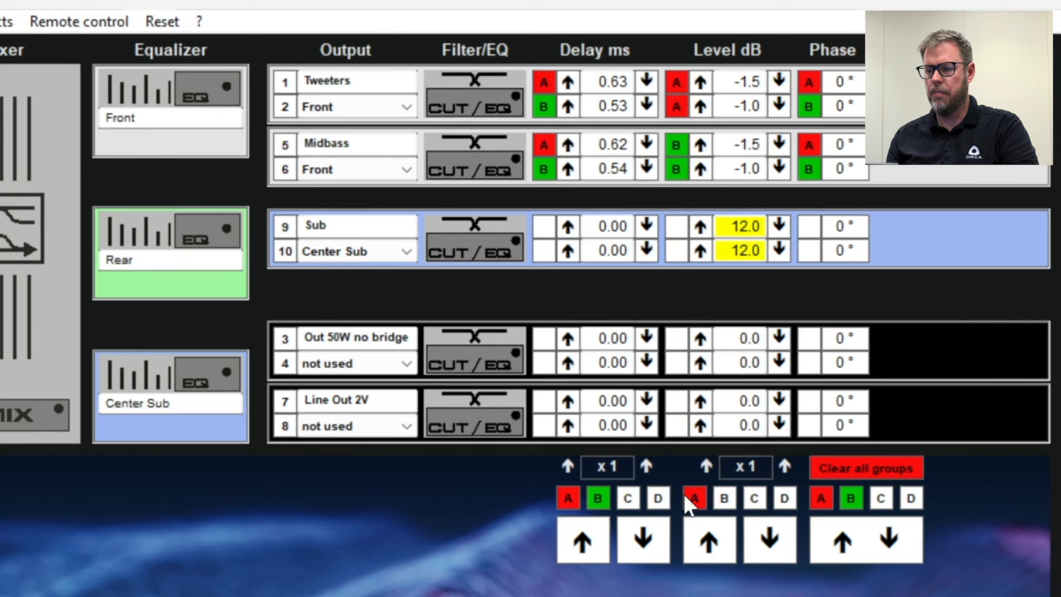
click(770, 539)
click(771, 539)
click(771, 538)
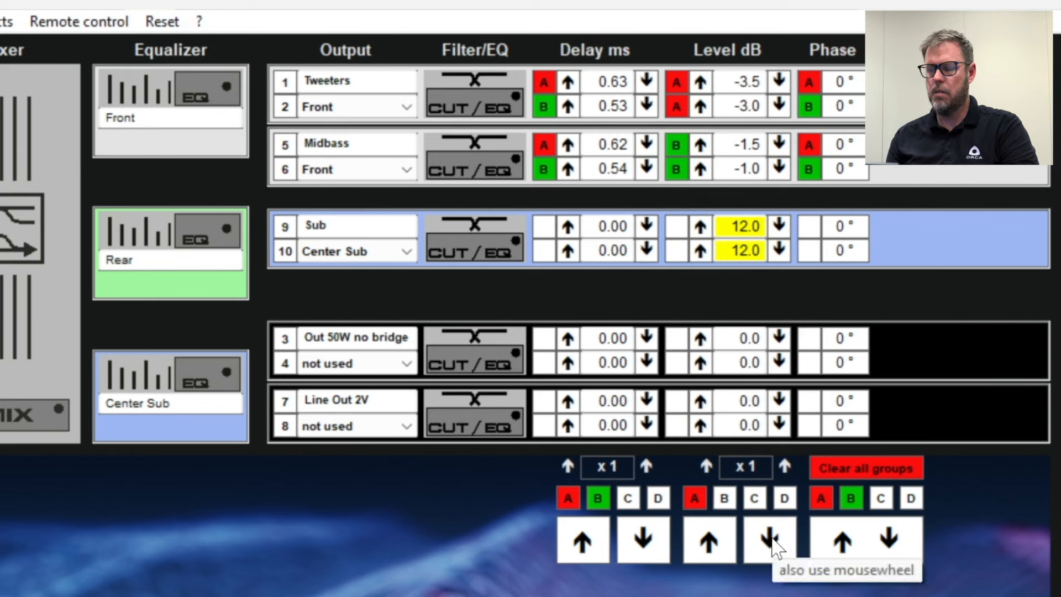
click(770, 539)
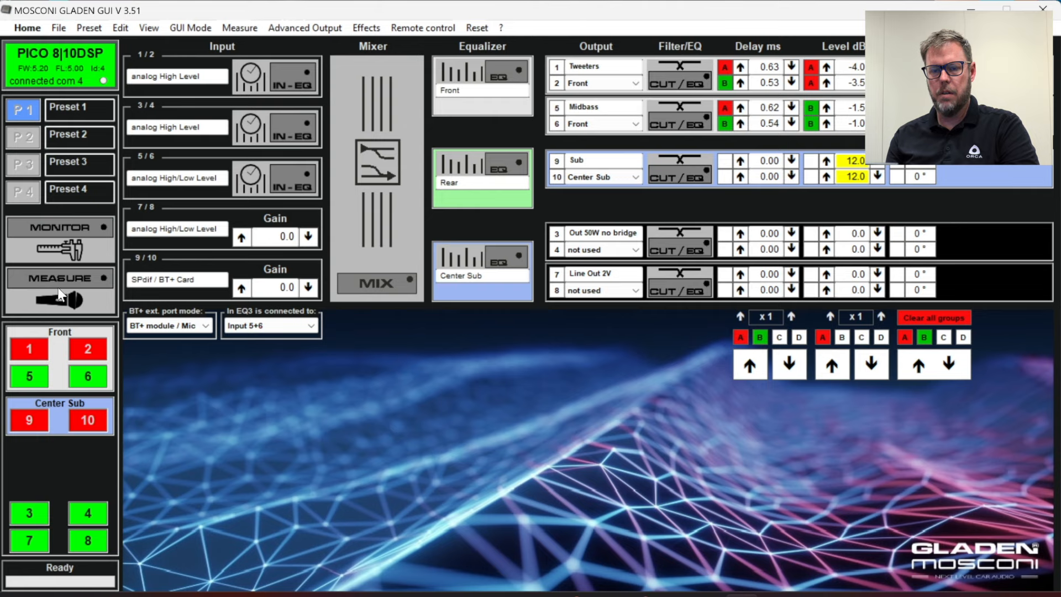
- Mute channels 5 and 6, unmute channels 1 and 2, and run a fresh RTA measurement of the tweeters on a cleared graph
click(61, 294)
click(29, 377)
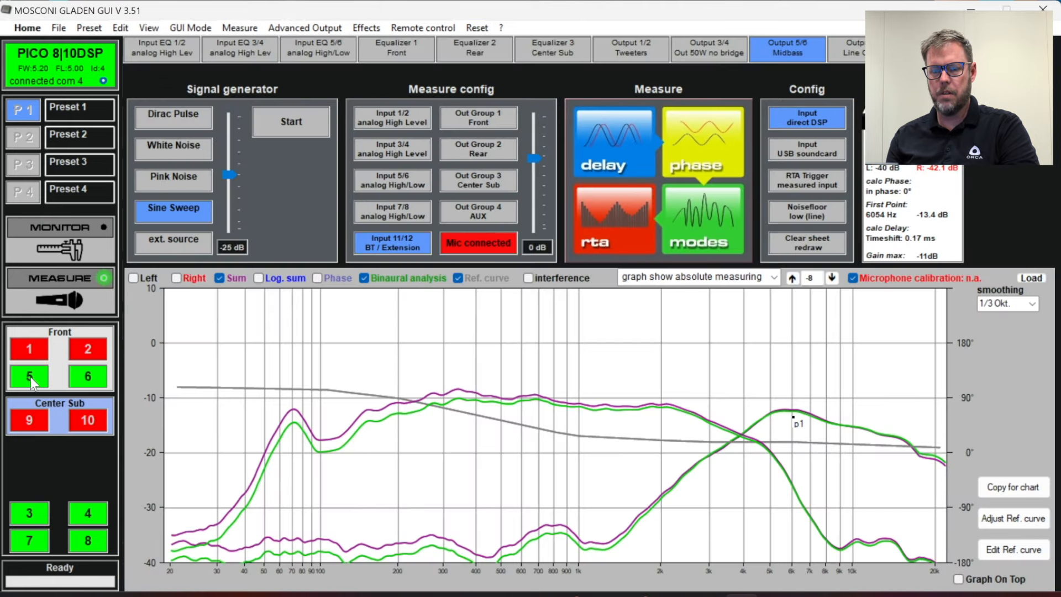
click(95, 375)
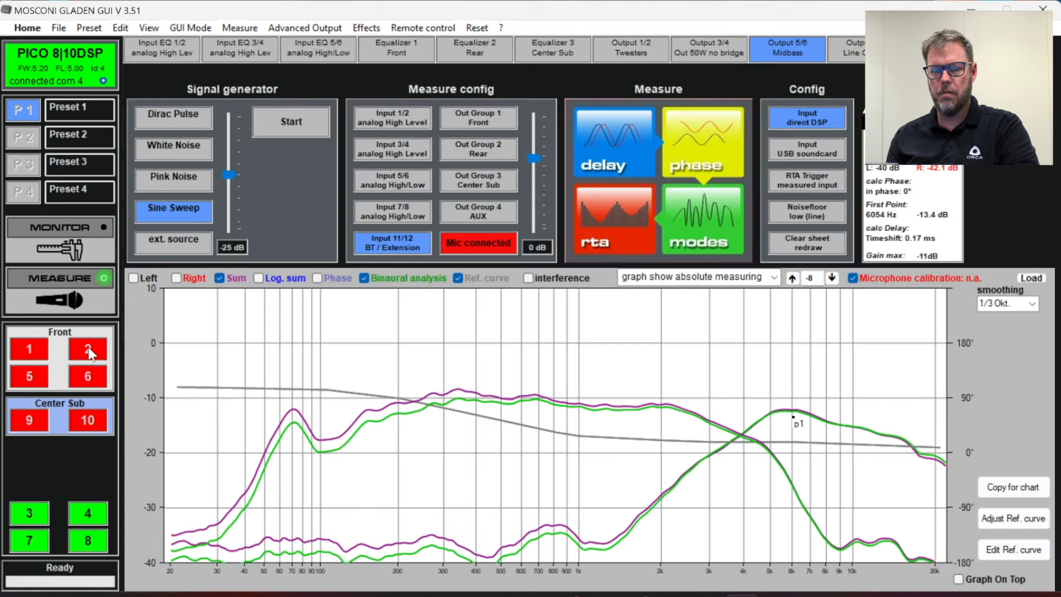
click(90, 352)
click(43, 353)
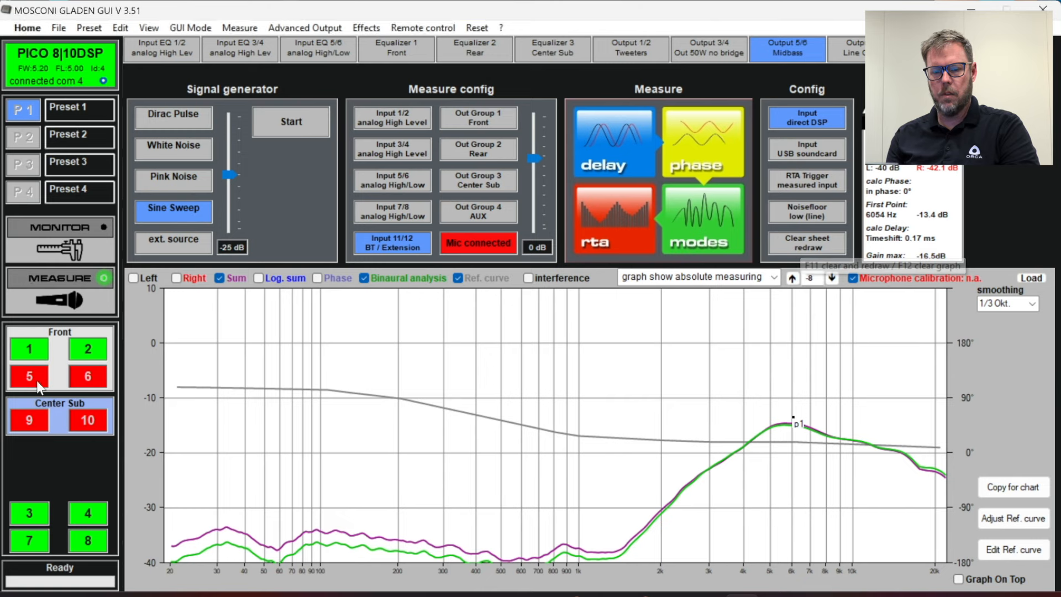
- Mute channels 1 and 2, unmute channels 5 and 6, and run an RTA measurement of the midbass over the tweeter curve
click(31, 352)
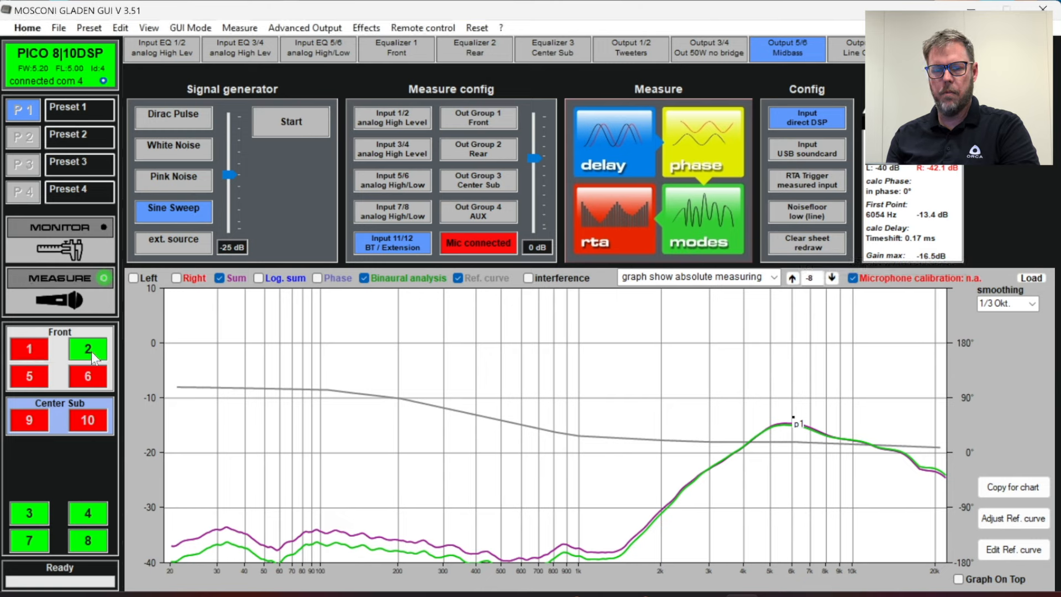
click(32, 371)
click(94, 374)
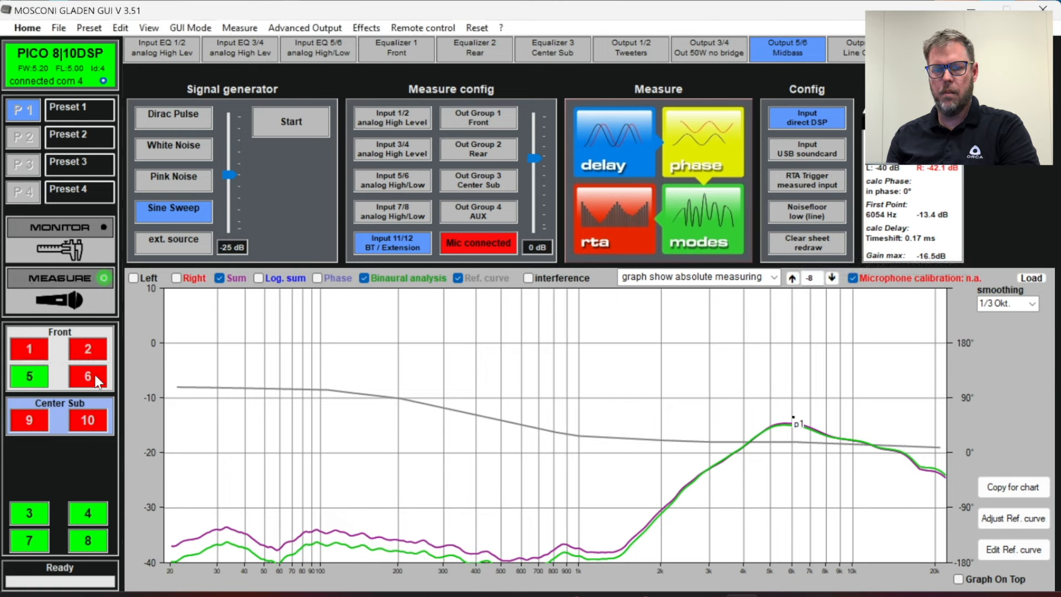
click(607, 220)
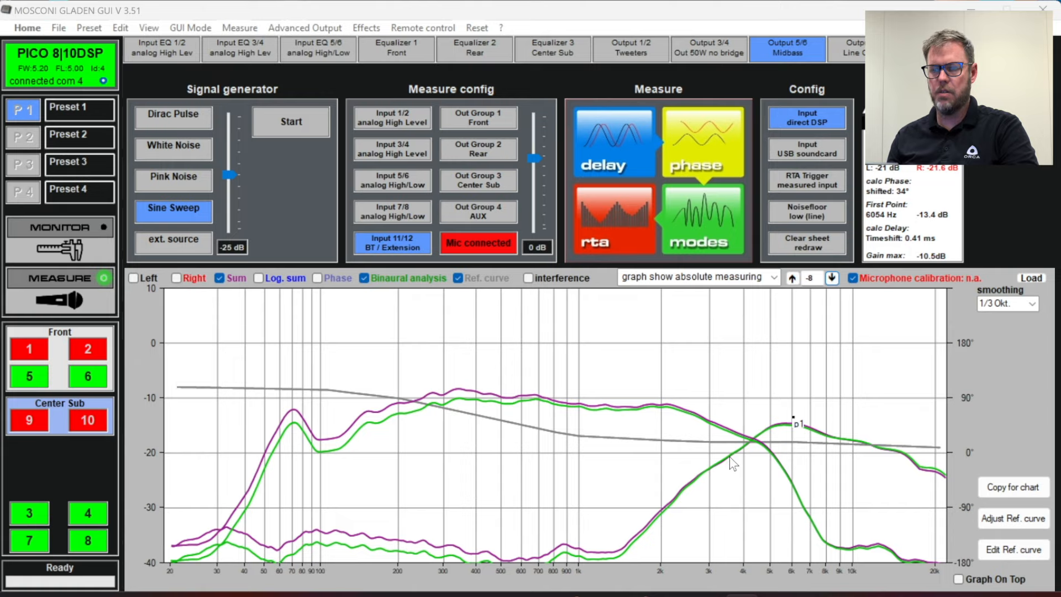
- Lower only level group B so the Midbass outputs are at -4.5 dB and -4.0 dB
click(62, 289)
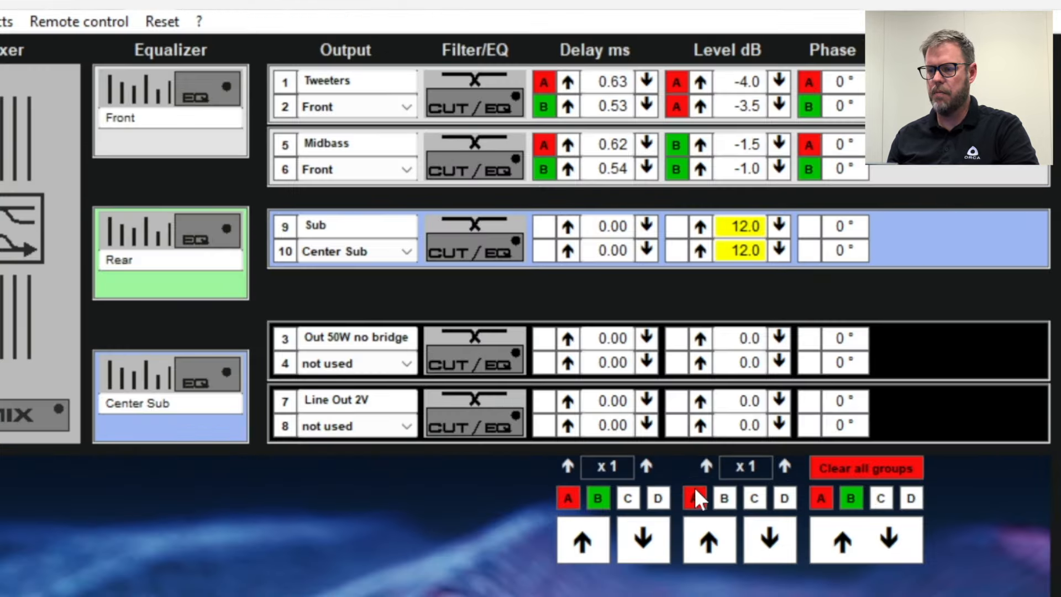
click(825, 336)
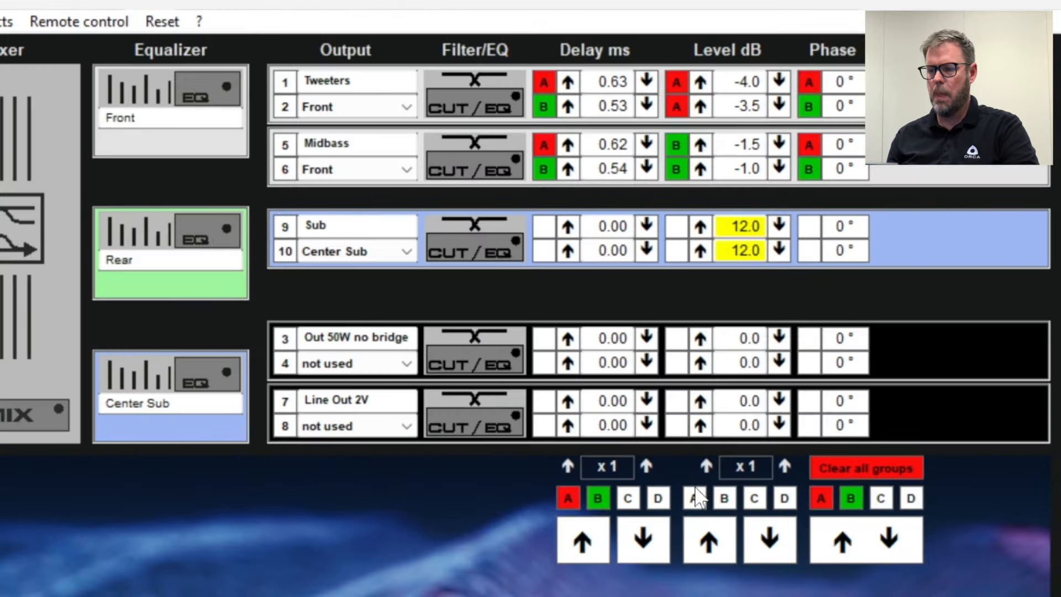
click(728, 496)
click(770, 539)
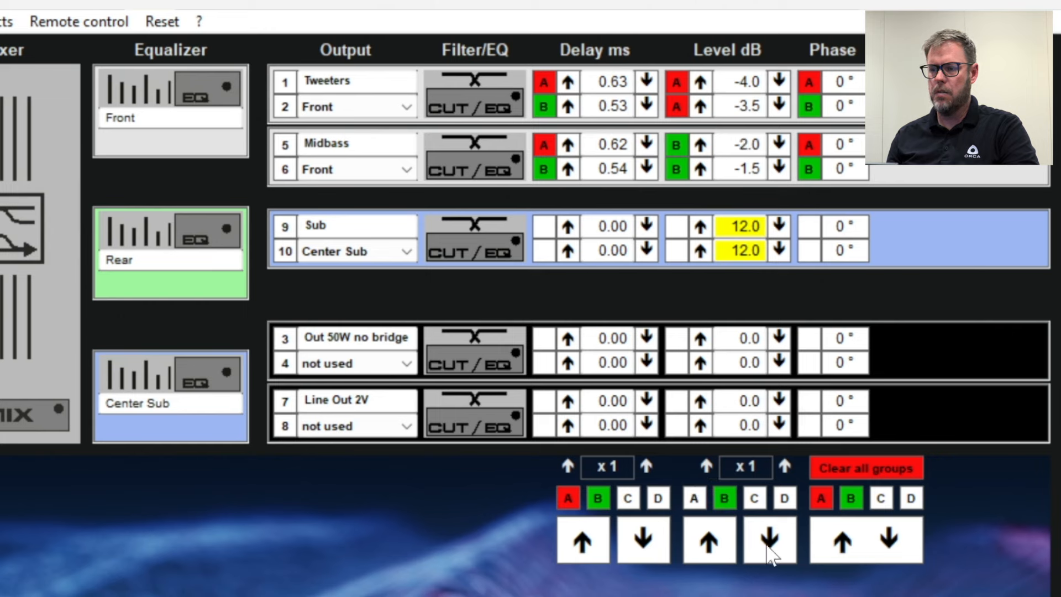
click(770, 539)
click(770, 539)
click(770, 539)
click(769, 539)
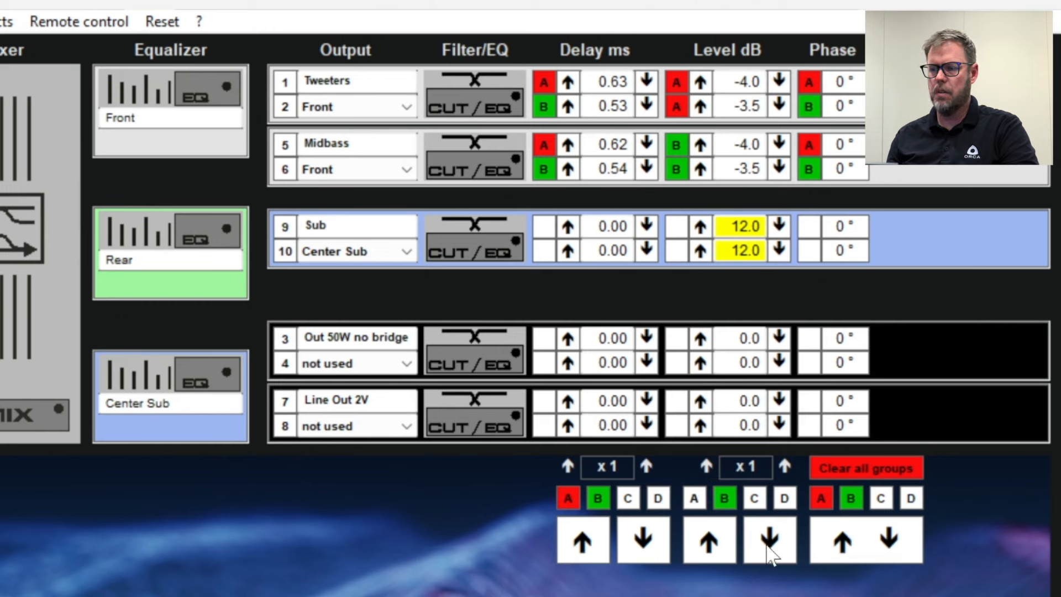
click(770, 539)
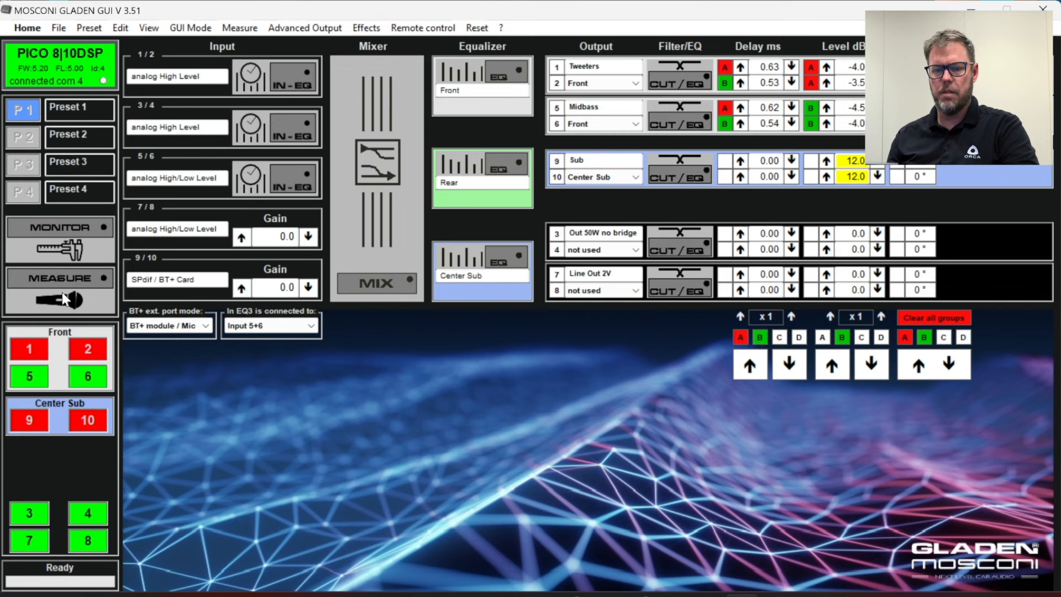
- Run another RTA measurement of the midbass to compare the crossing point with the tweeter curve
click(62, 292)
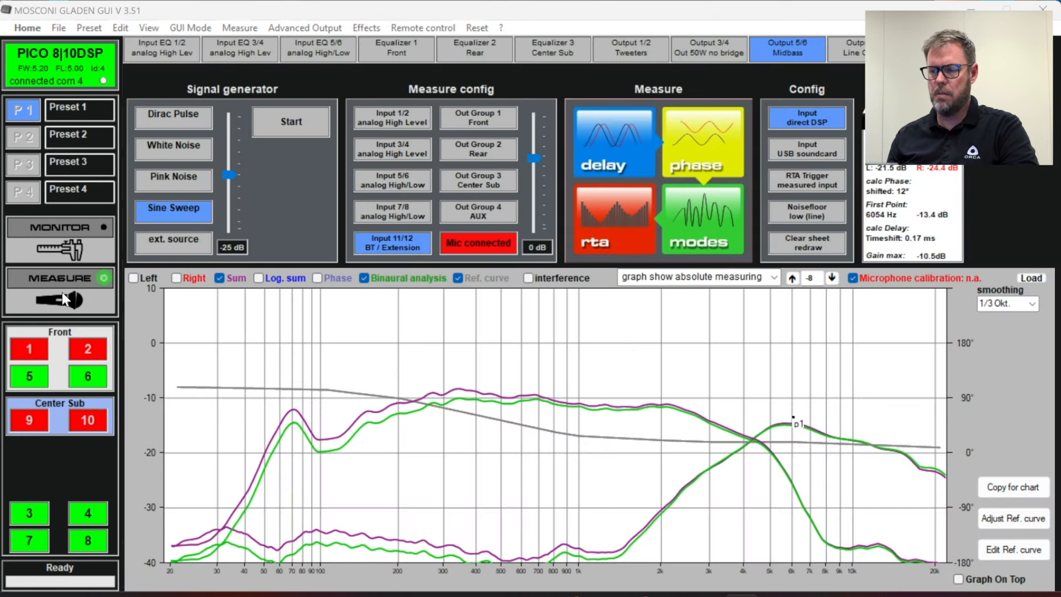
click(597, 230)
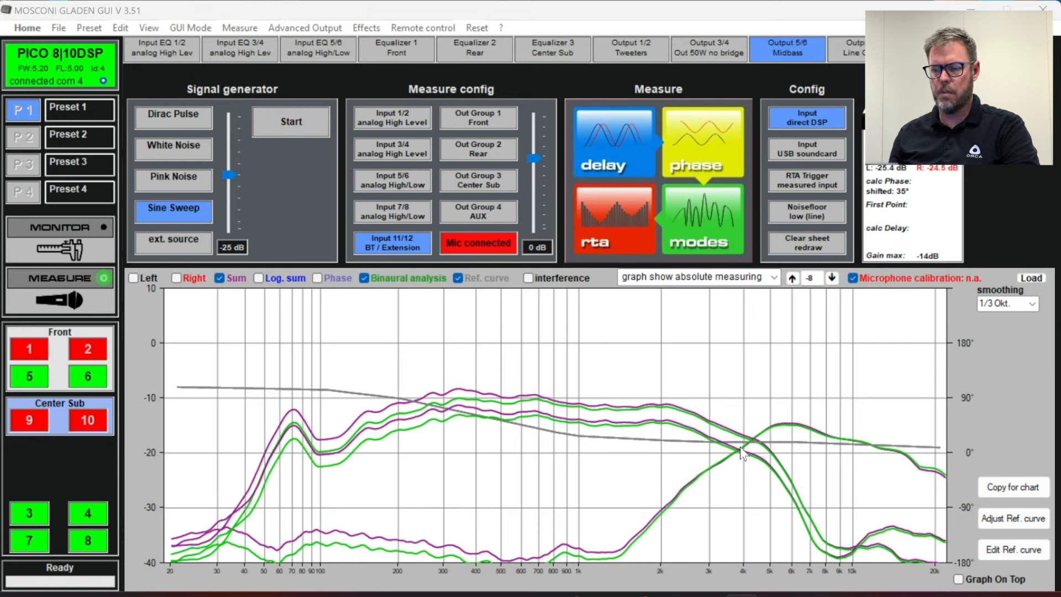
- Start the automatic phase adjustment and measure the midbass channels 5 and 6 as the unshifted reference
click(705, 144)
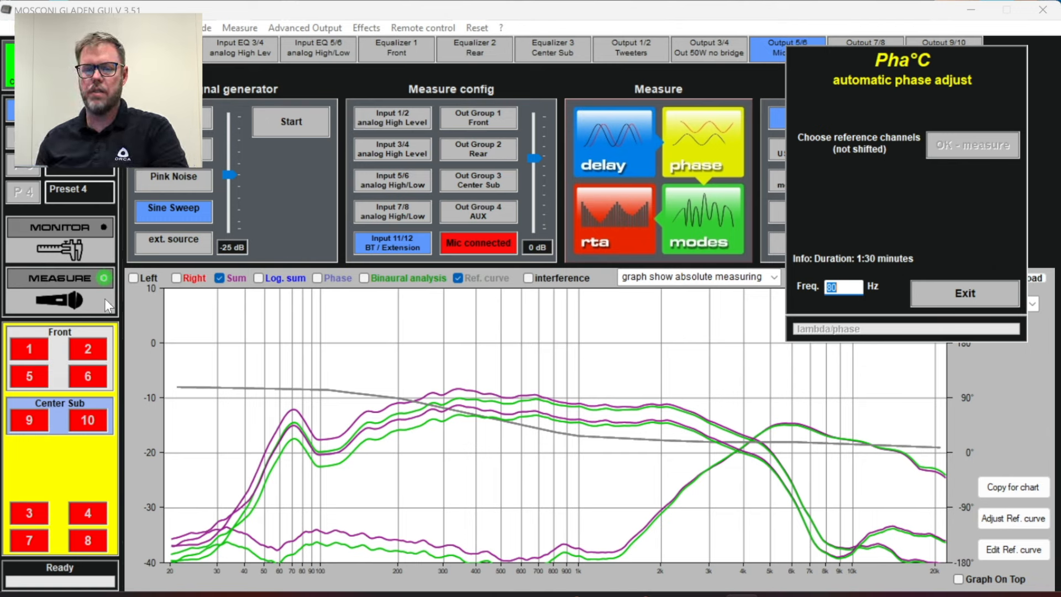
click(30, 378)
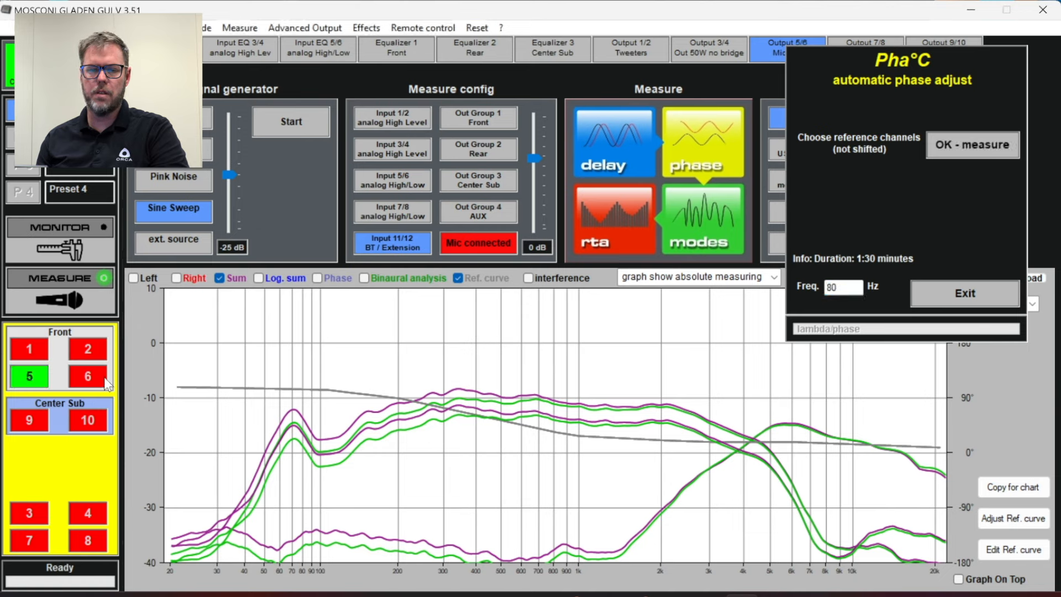
click(963, 140)
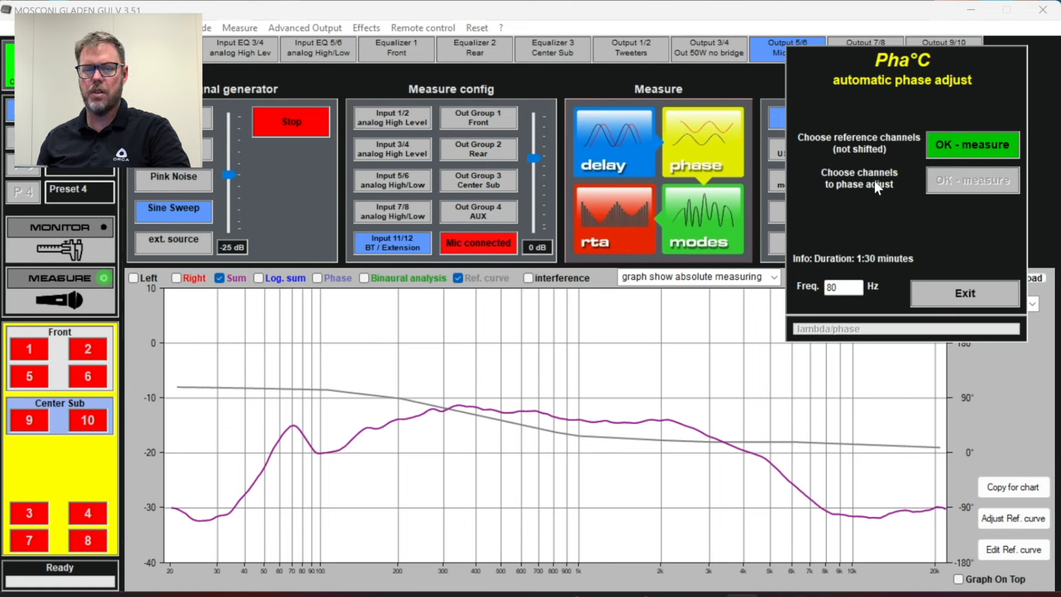
- Measure tweeter channels 1 and 2 as the channels to phase adjust, and run the adjustment in Fine mode
click(28, 350)
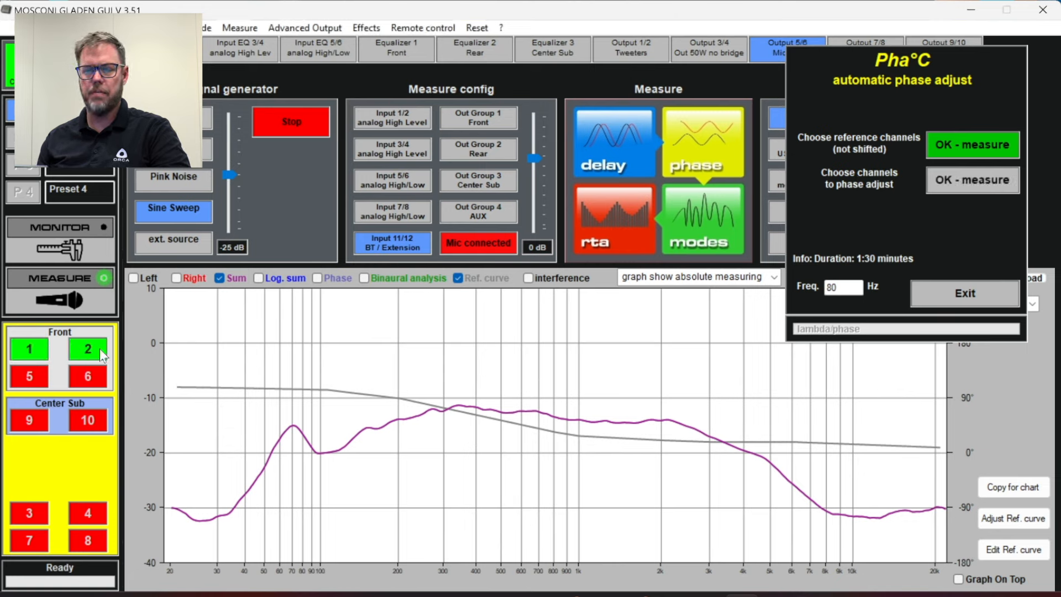
click(956, 184)
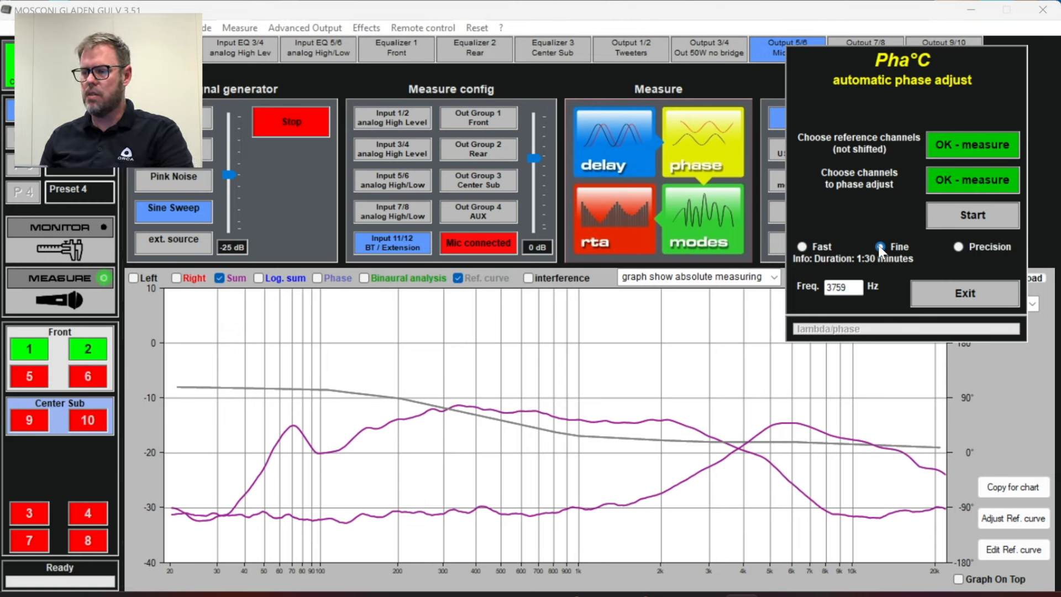
click(974, 216)
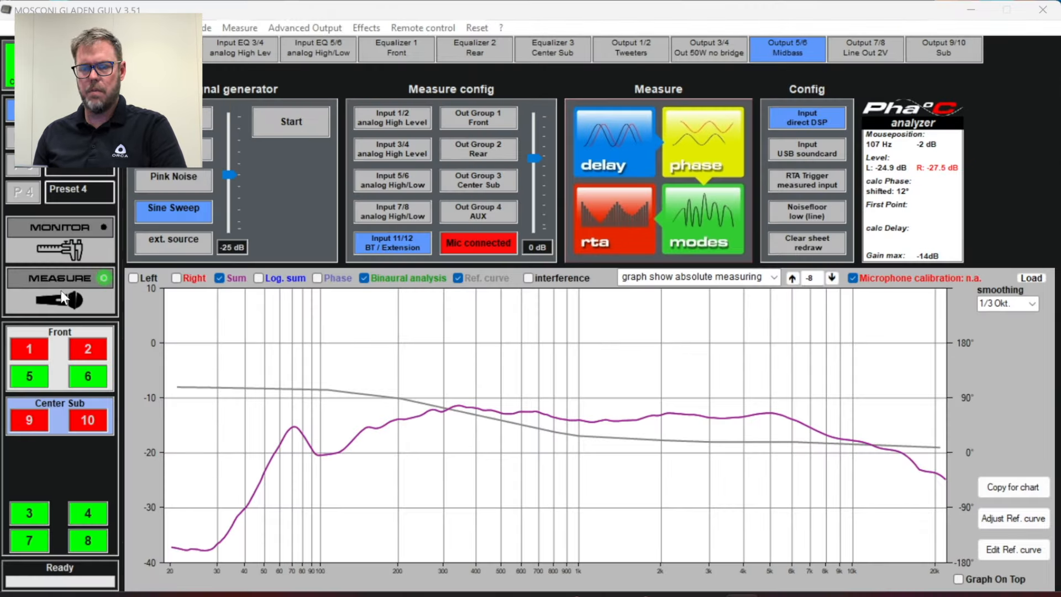
- Review the output delay, level and phase values and the Tweeters outputs' filter and phase analyzer data
click(60, 291)
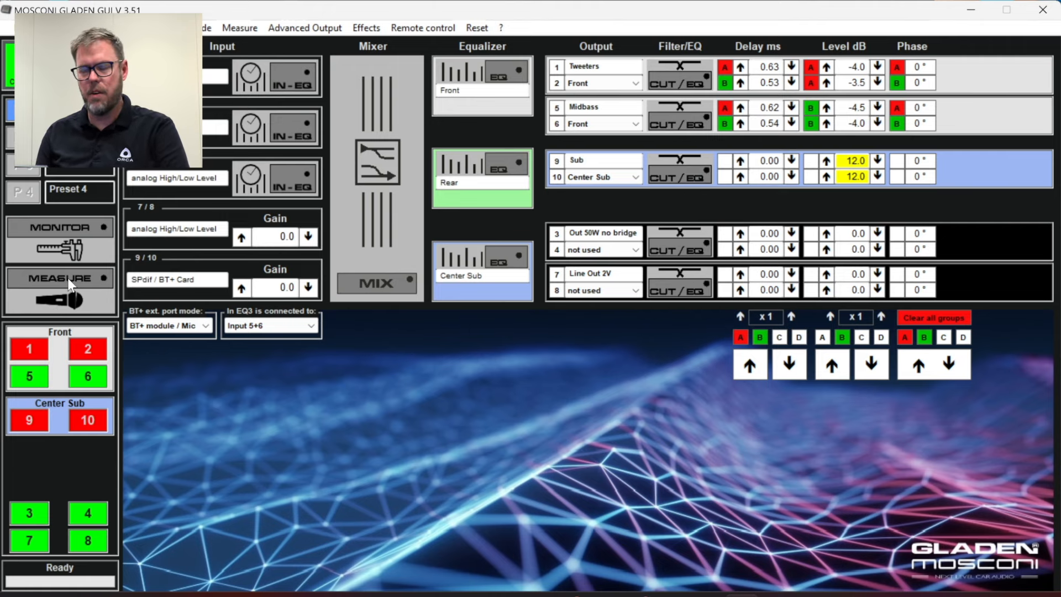
click(678, 72)
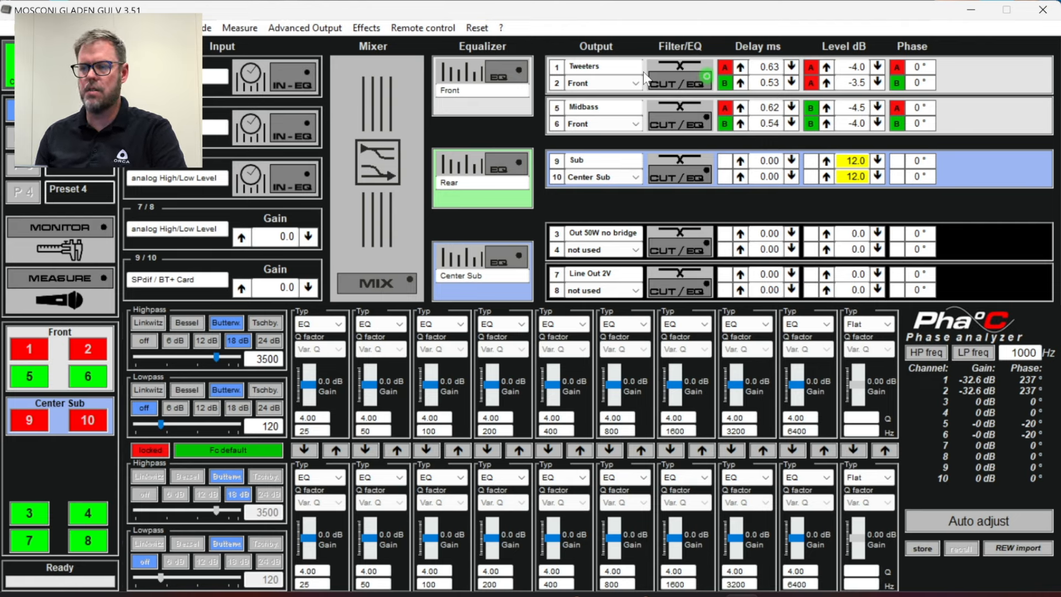
- Unmute tweeter channels 1 and 2 and run an RTA measurement of all the front channels together
click(100, 277)
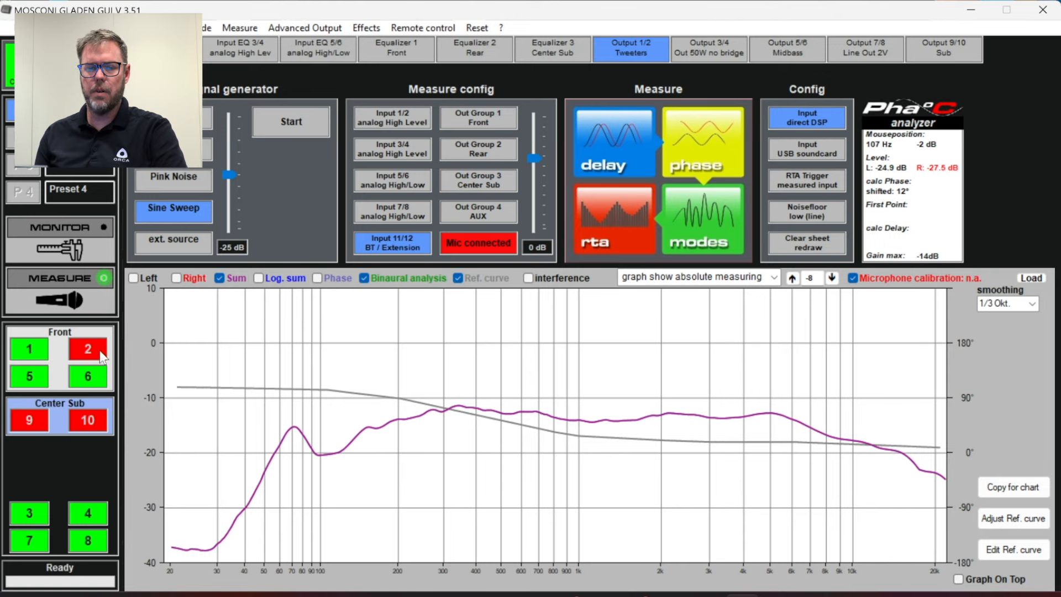
click(599, 231)
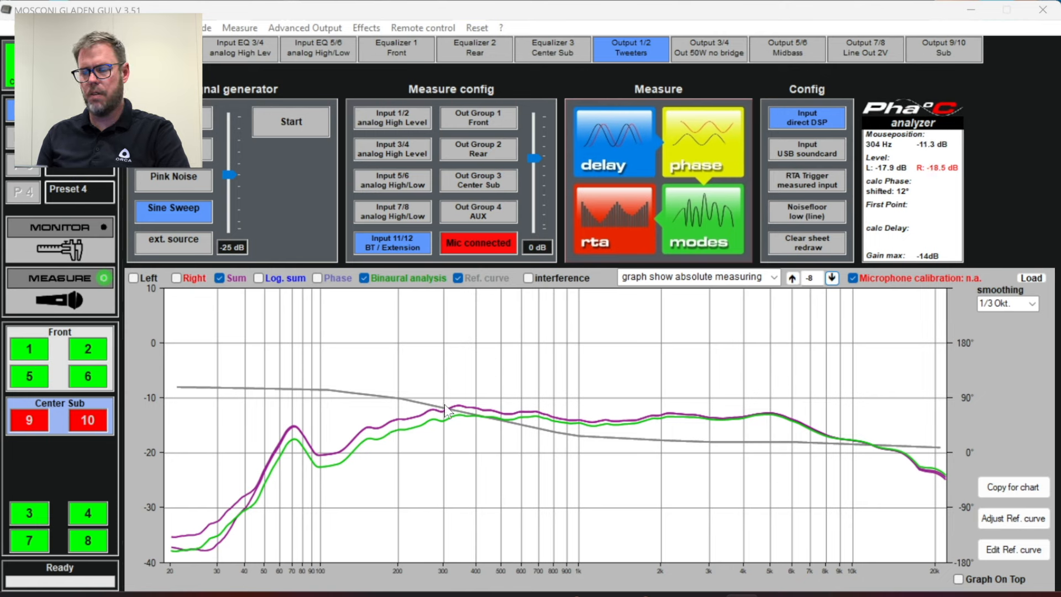
- Fit the reference curve to the measured response automatically, and lower its level to -9
click(1001, 519)
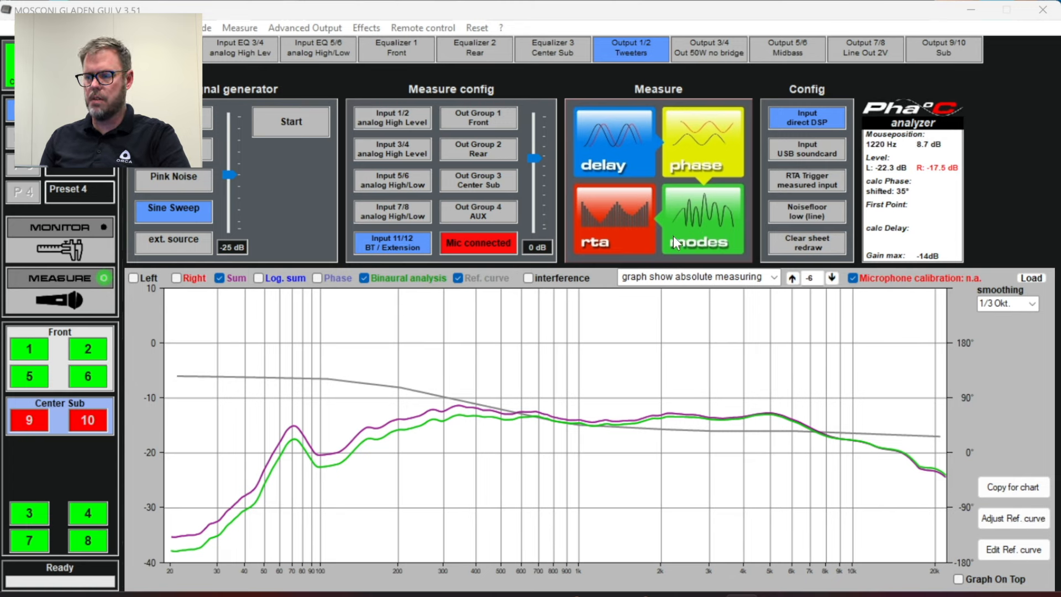
click(833, 278)
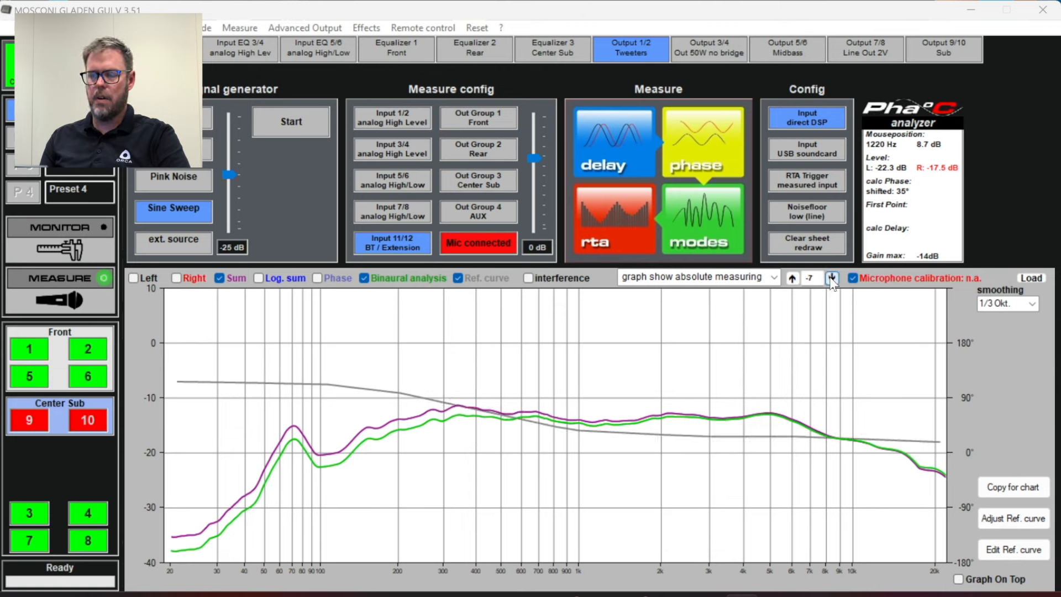
click(832, 277)
click(833, 278)
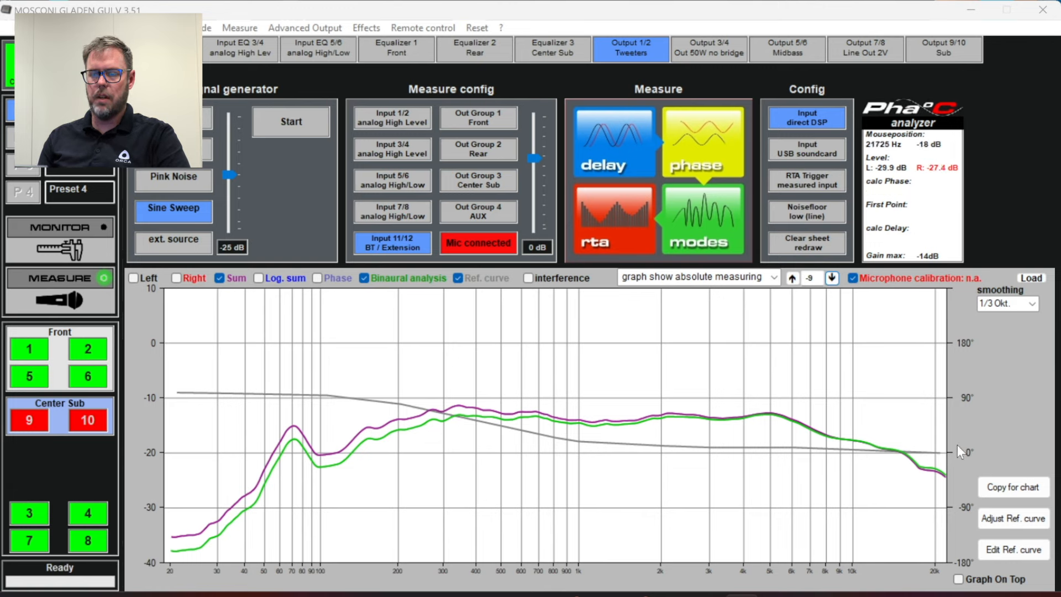
- Open the Auto-EQ setup for the Front equalizer and choose to enter a custom frequency range
click(54, 306)
click(55, 286)
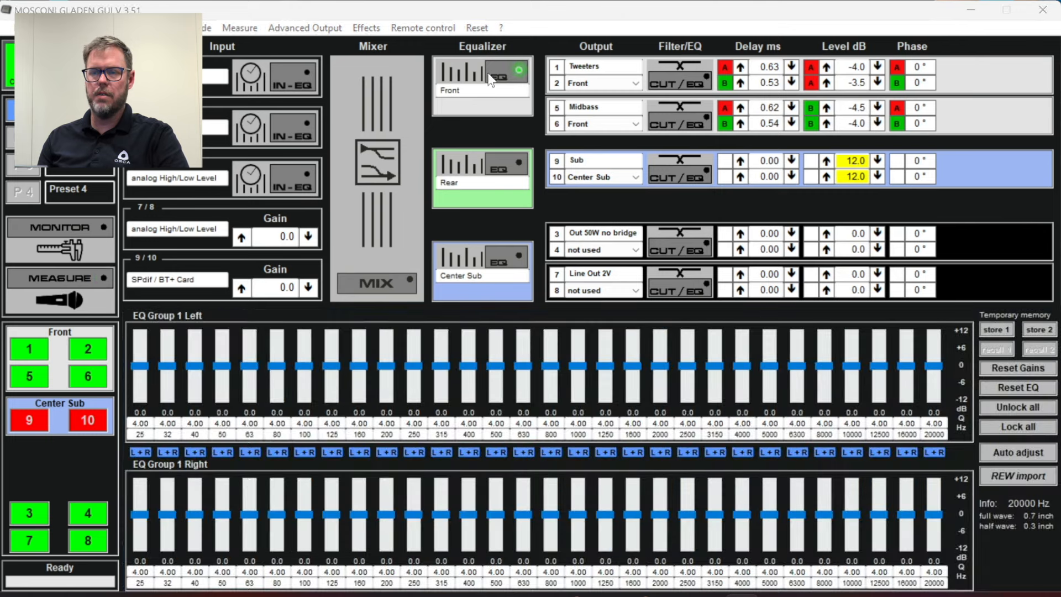
click(462, 79)
click(463, 79)
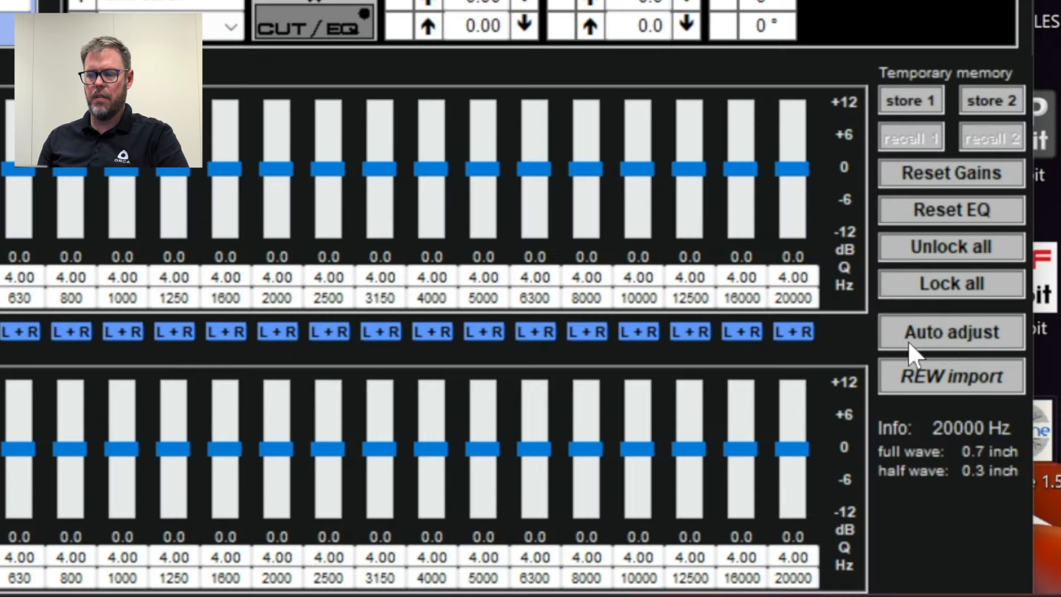
click(936, 324)
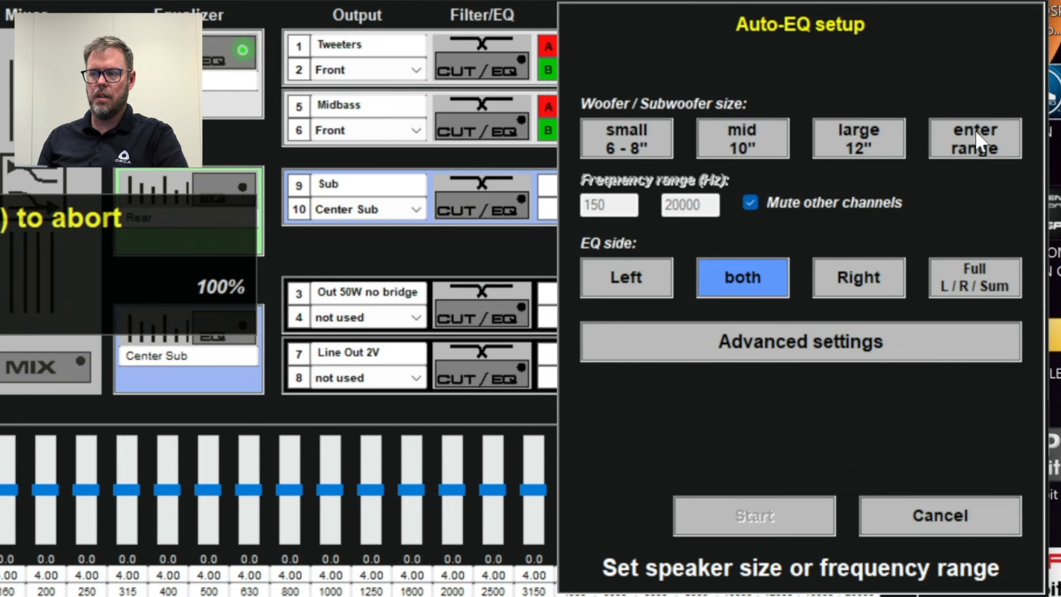
click(975, 129)
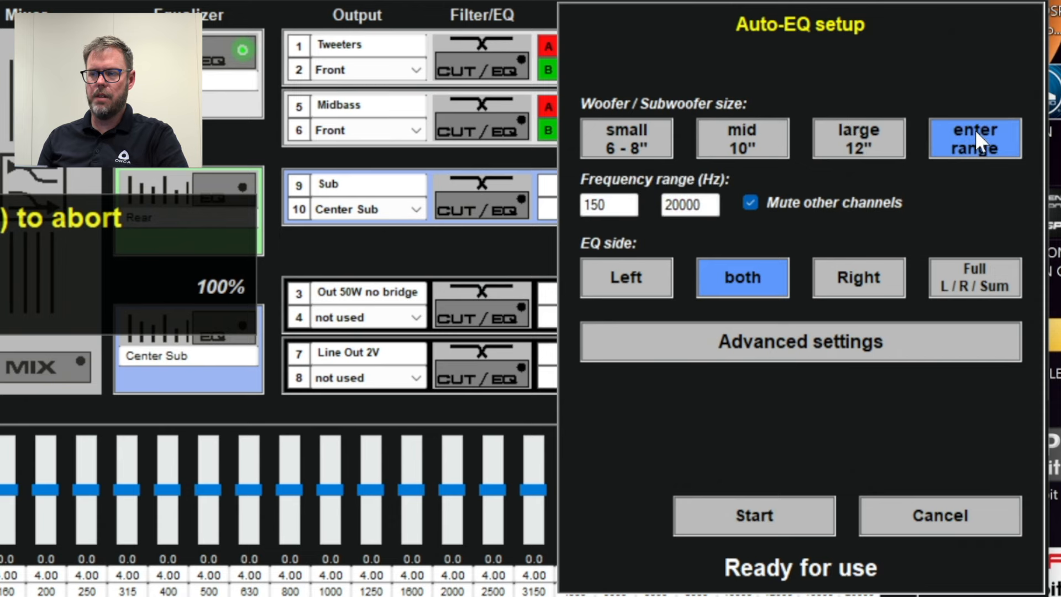
- Set the Auto-EQ lower frequency to 150 Hz and the EQ side to Full L / R / Sum, and run the adjustment
double_click(608, 204)
text(200)
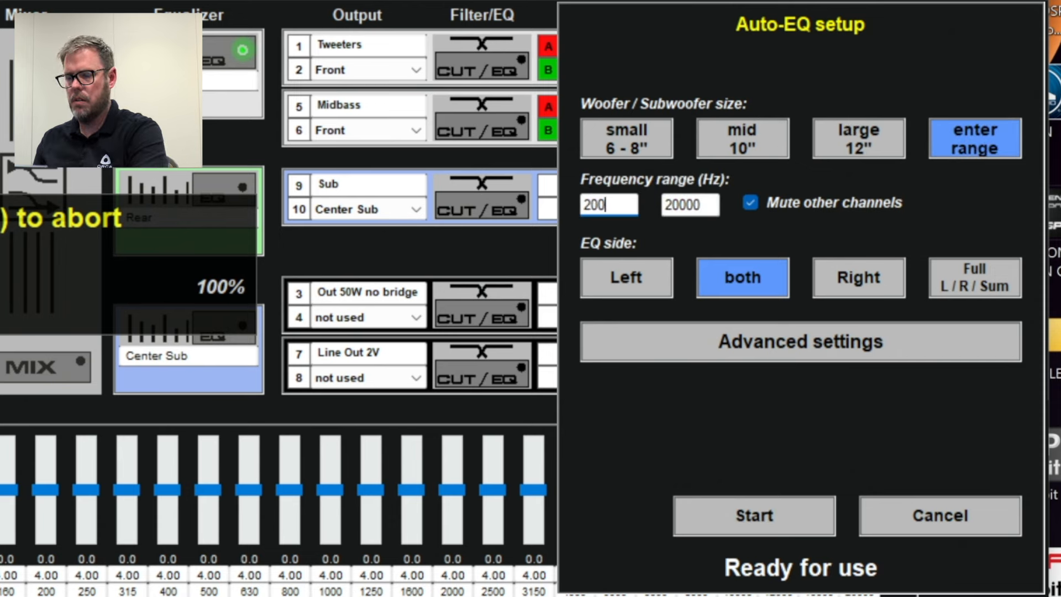
click(969, 271)
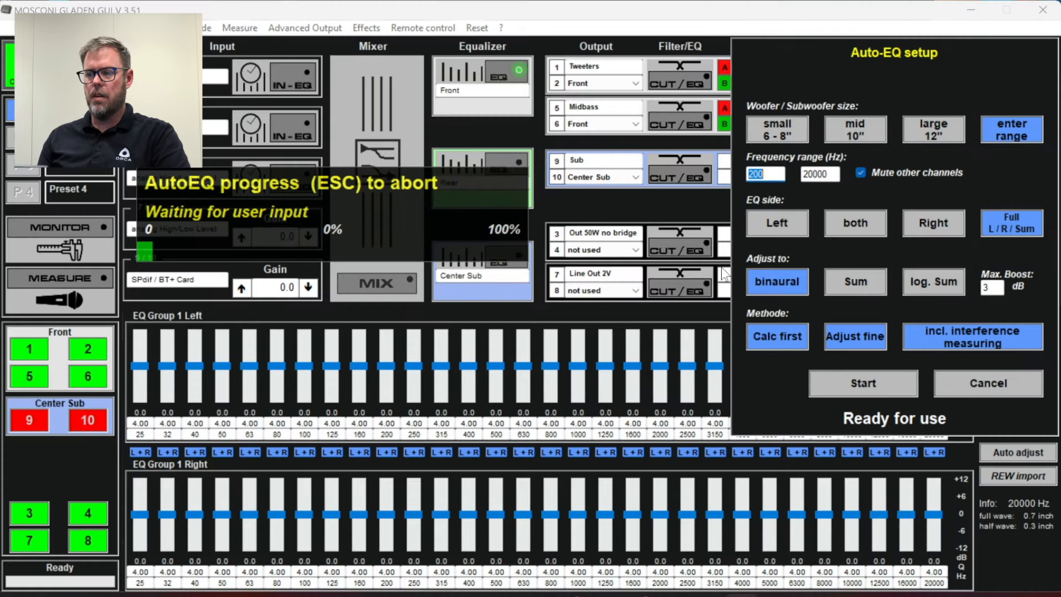
text(150)
click(855, 223)
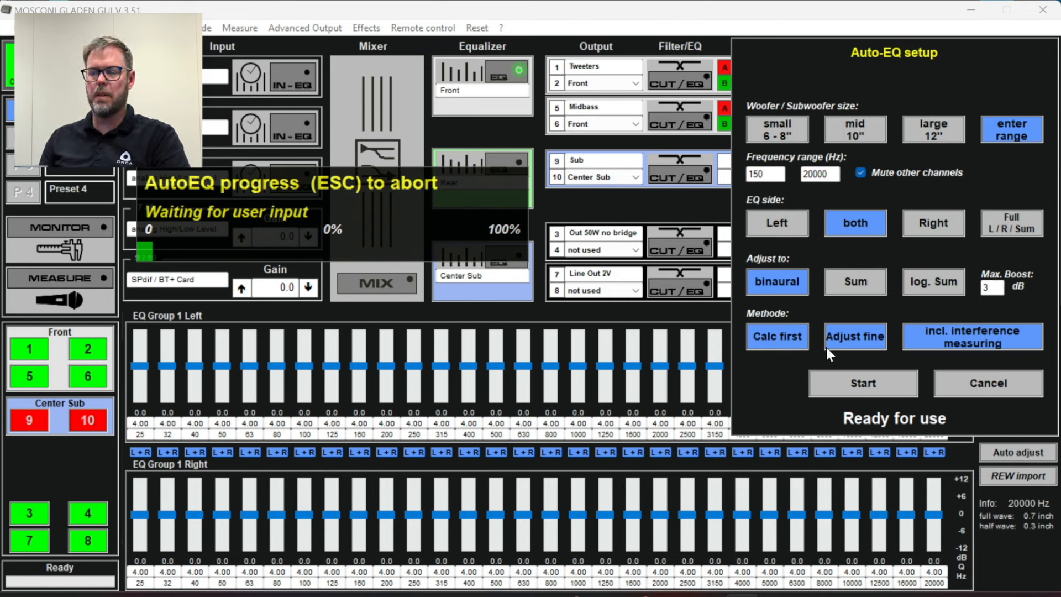
click(1010, 222)
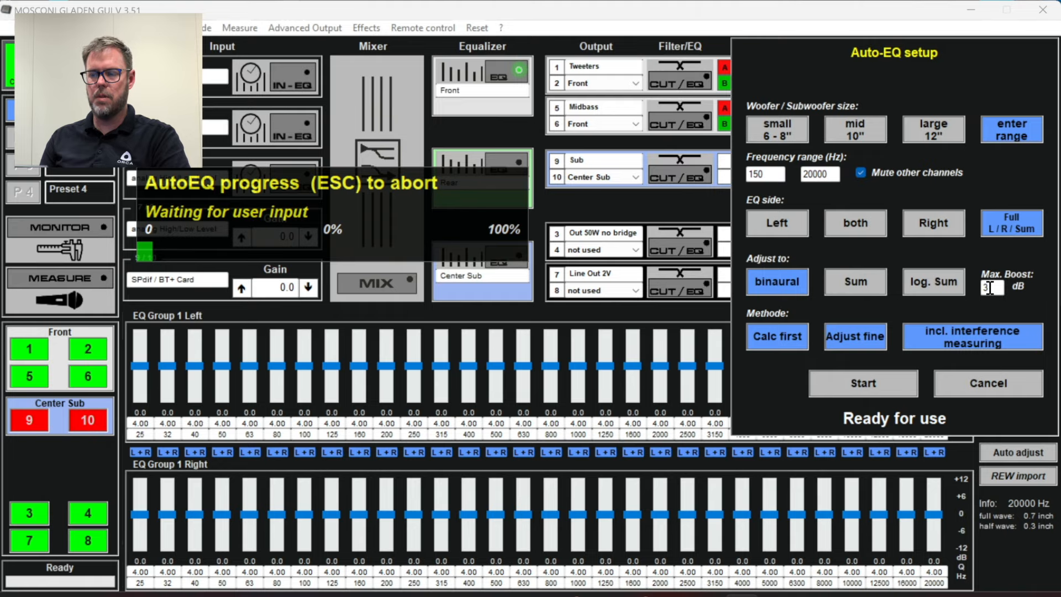
click(865, 383)
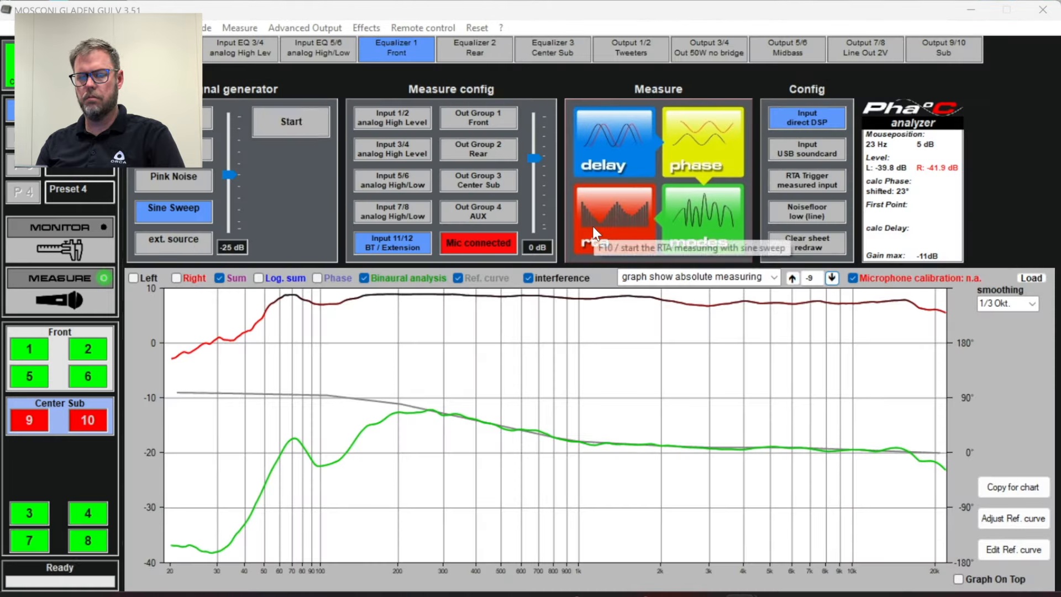
- Run an RTA measurement of the equalized front channels, and switch from the front channels to sub channels 9 and 10
click(593, 227)
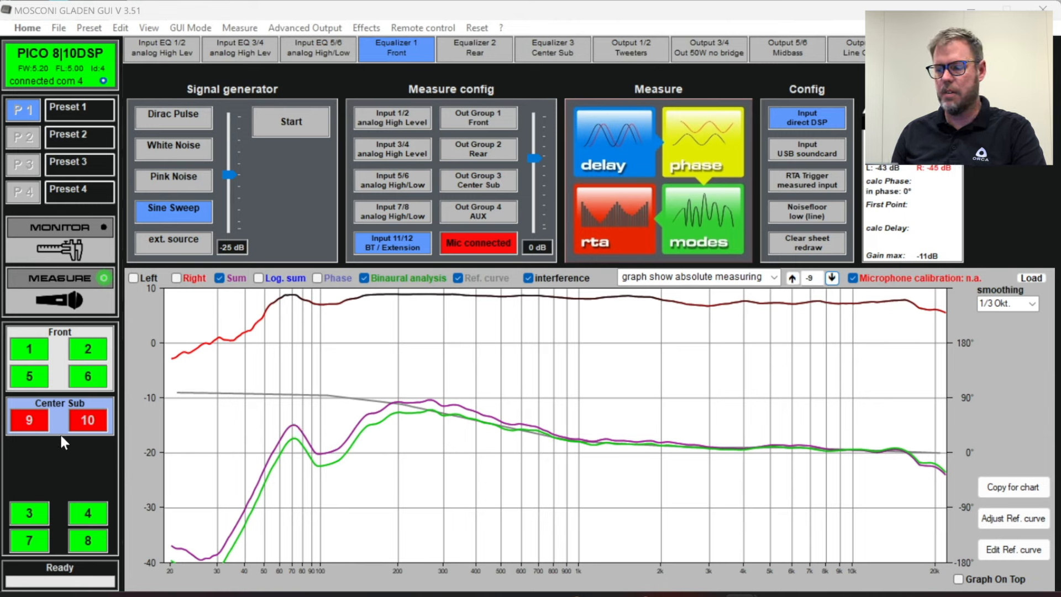
click(59, 332)
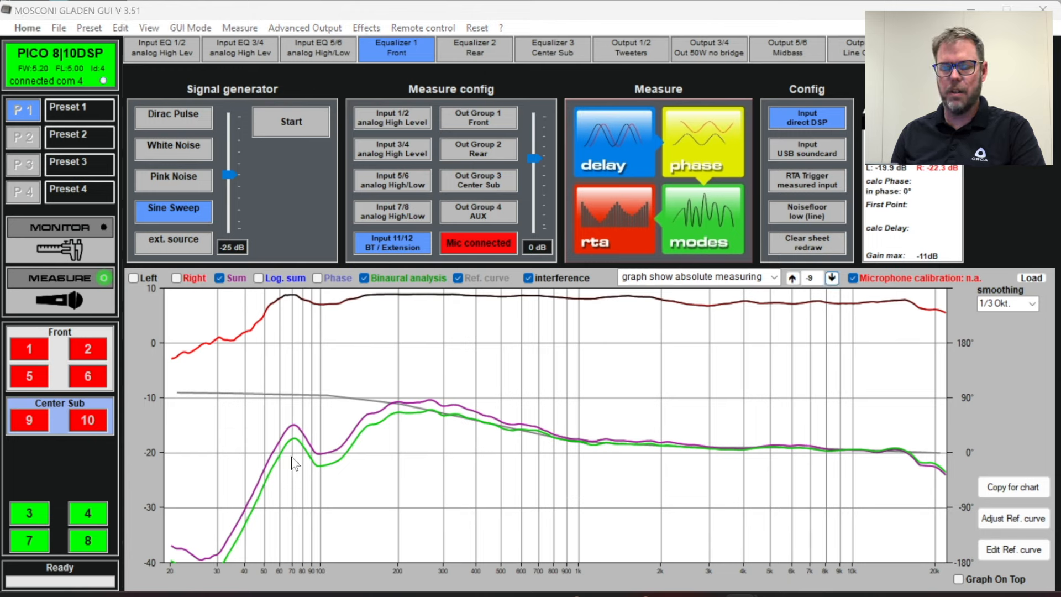
click(33, 422)
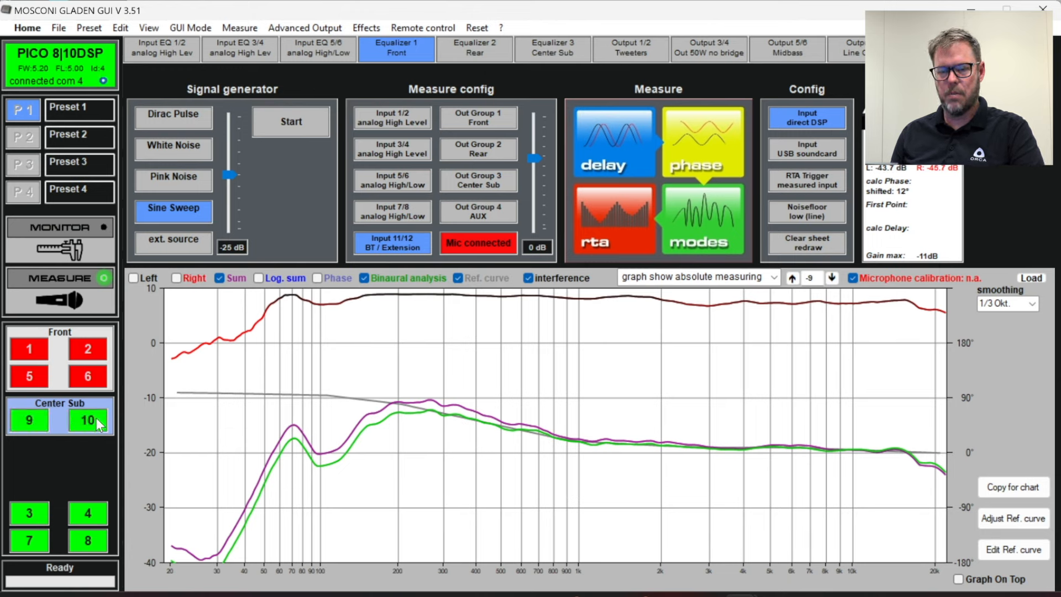
click(357, 425)
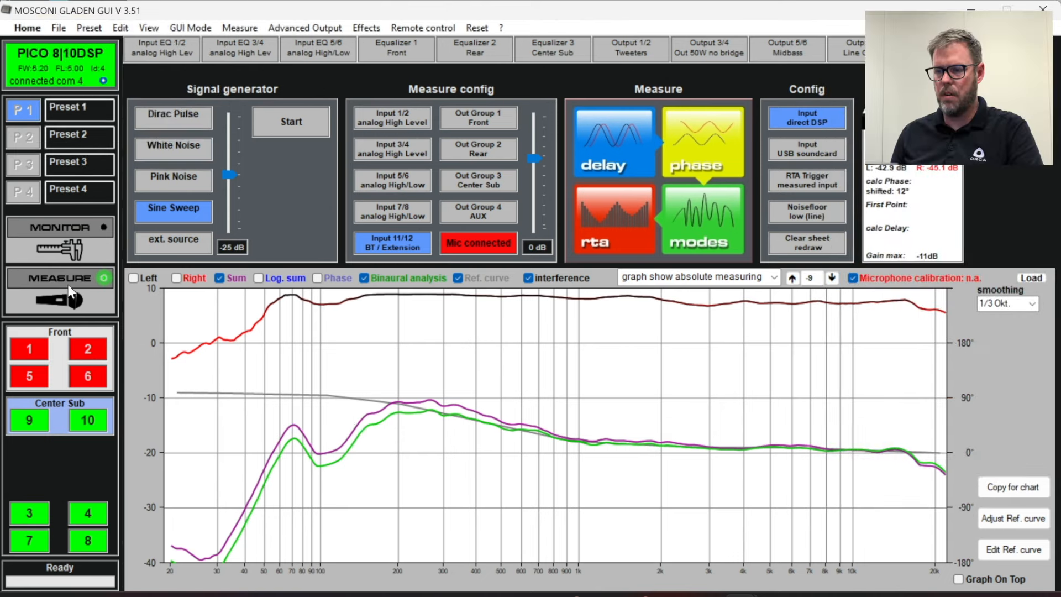
- Set the Sub output's lowpass to 125 Hz with an 18 dB slope, and run an RTA measurement of the sub
click(70, 291)
click(701, 163)
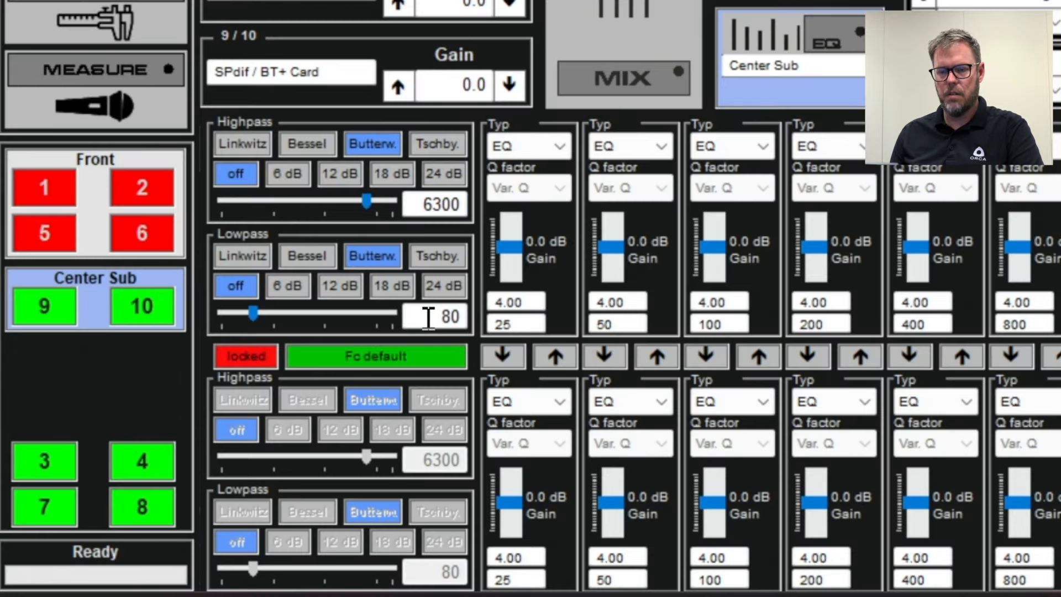
double_click(428, 317)
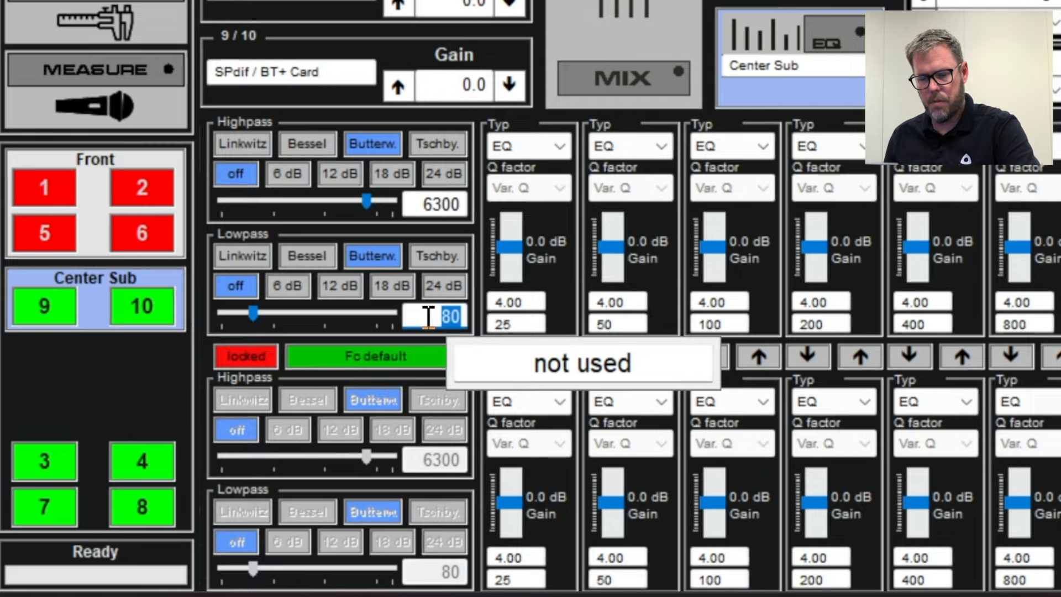
text(125)
click(390, 288)
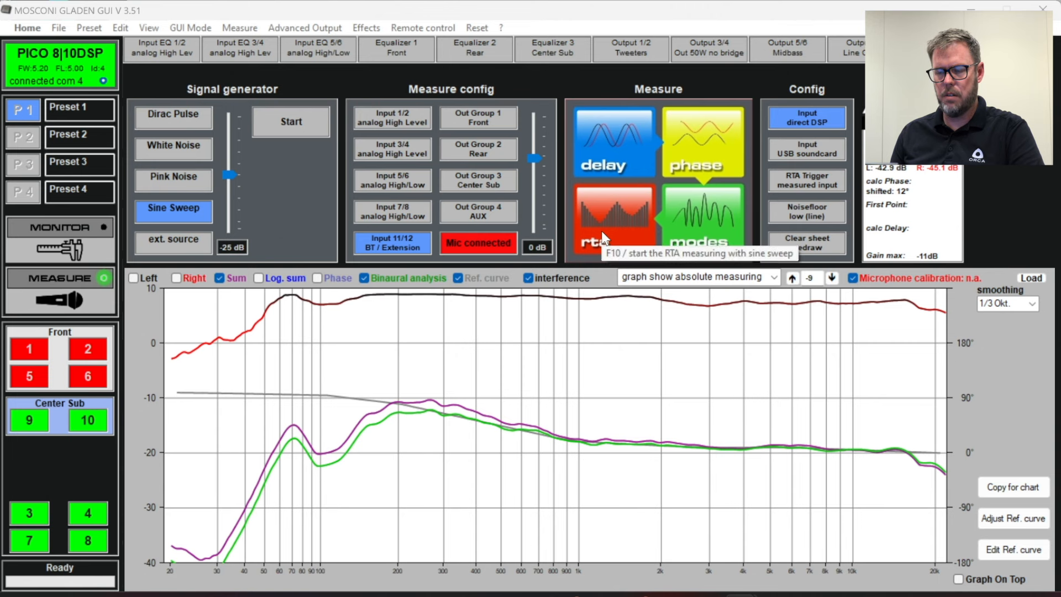
click(602, 233)
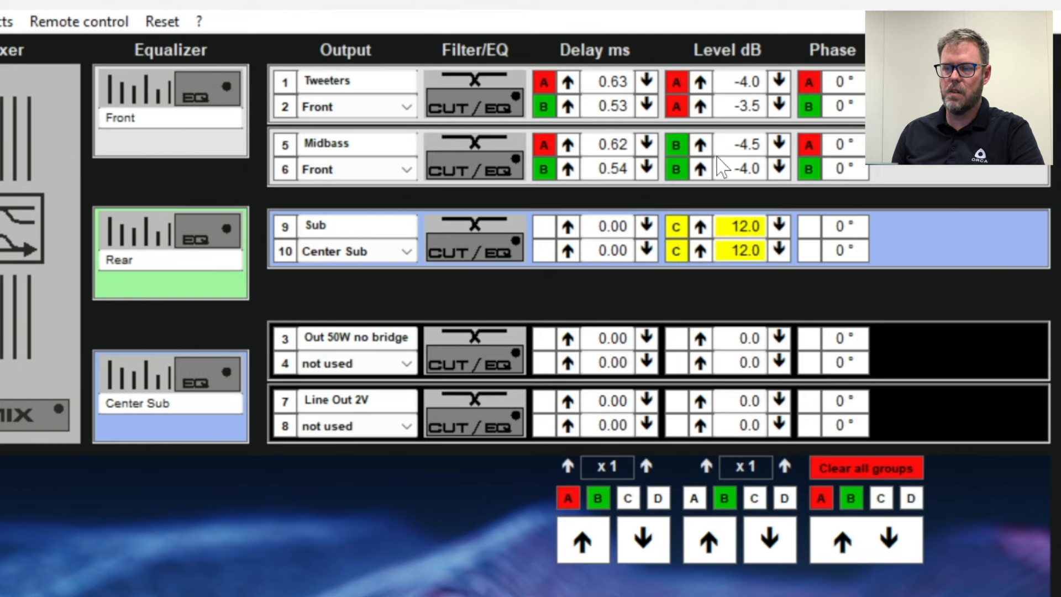
- Lower the sub level group C to 3.0 dB, and run a new RTA measurement with only channels 9 and 10 unmuted
click(721, 499)
click(755, 499)
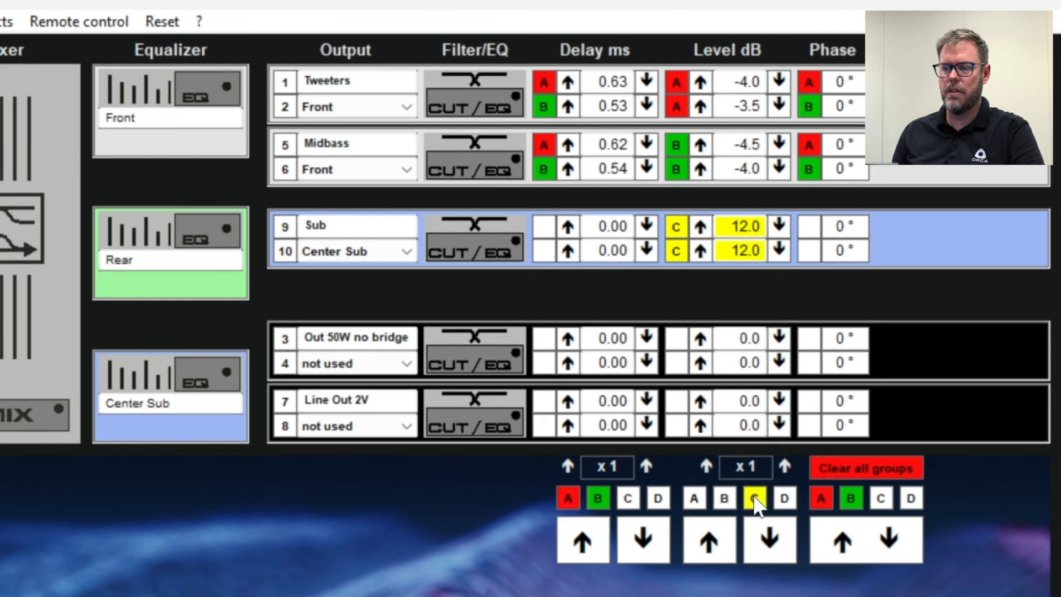
click(773, 553)
click(771, 550)
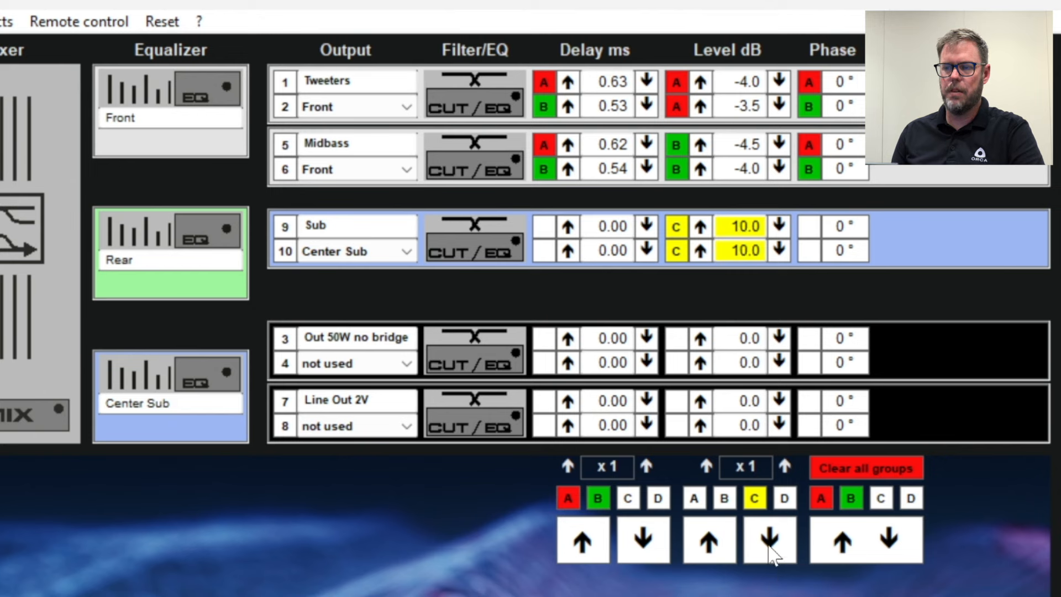
click(770, 547)
click(770, 547)
click(770, 547)
click(770, 547)
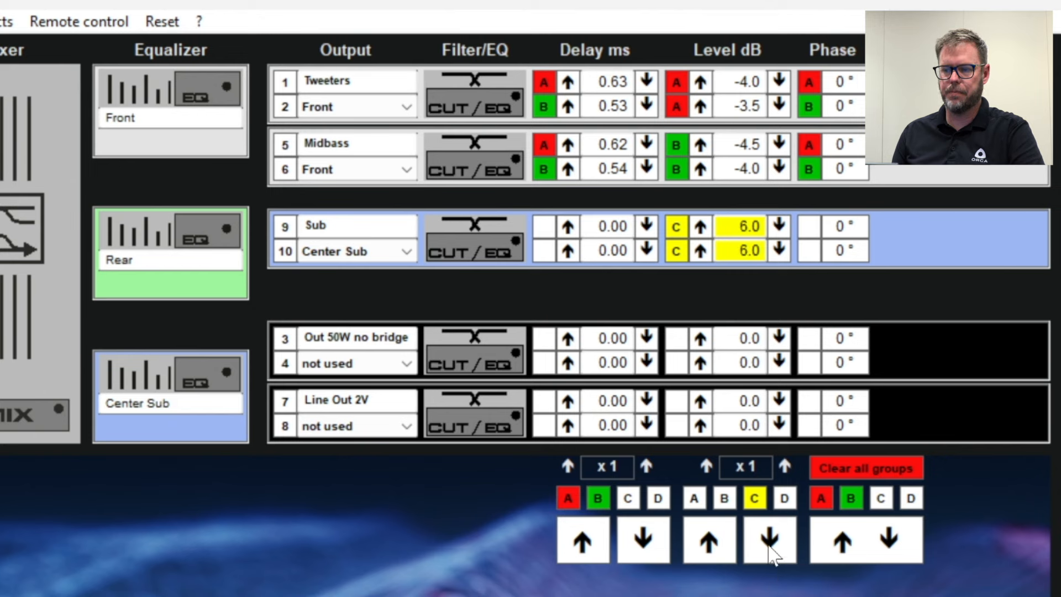
scroll(771, 552, down, 4)
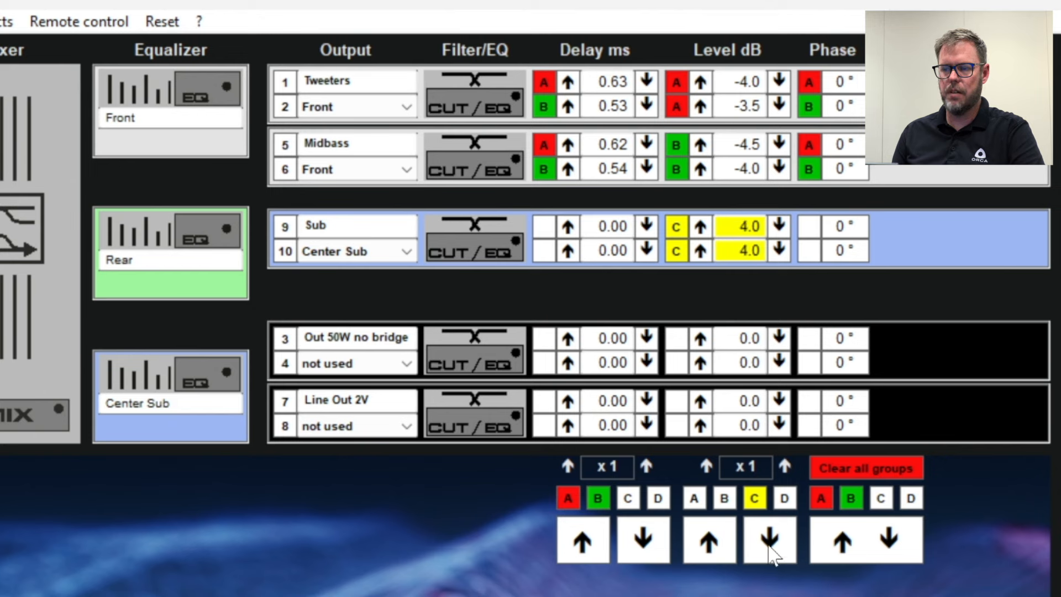
scroll(772, 552, down, 2)
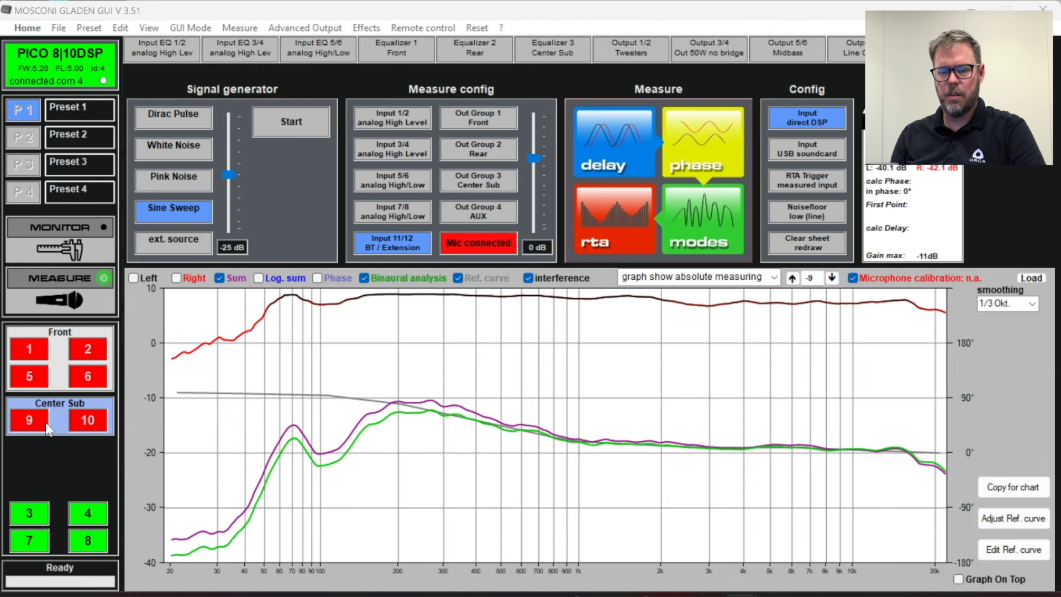
click(83, 423)
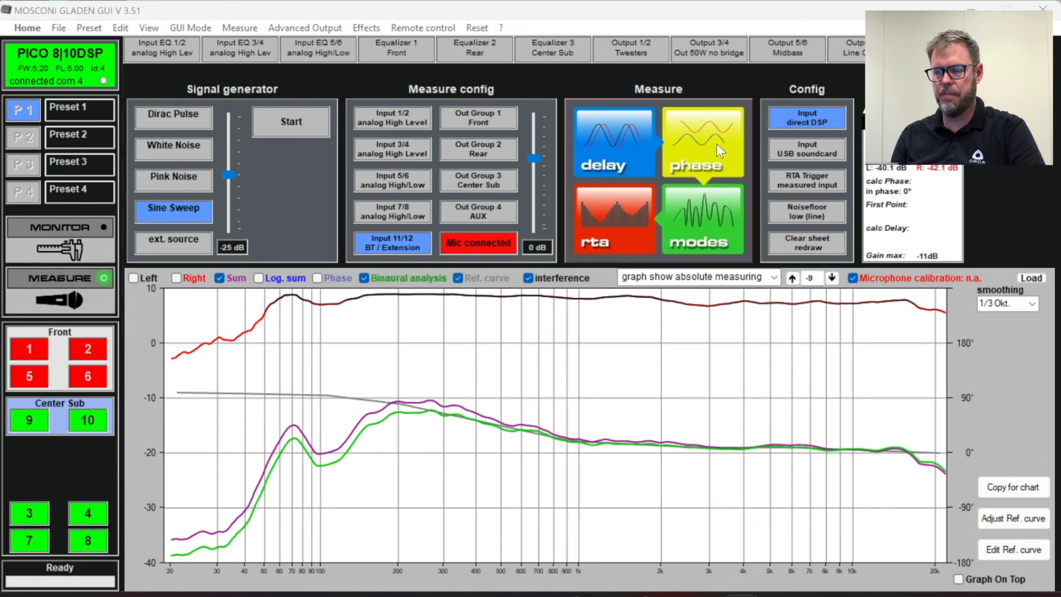
click(612, 226)
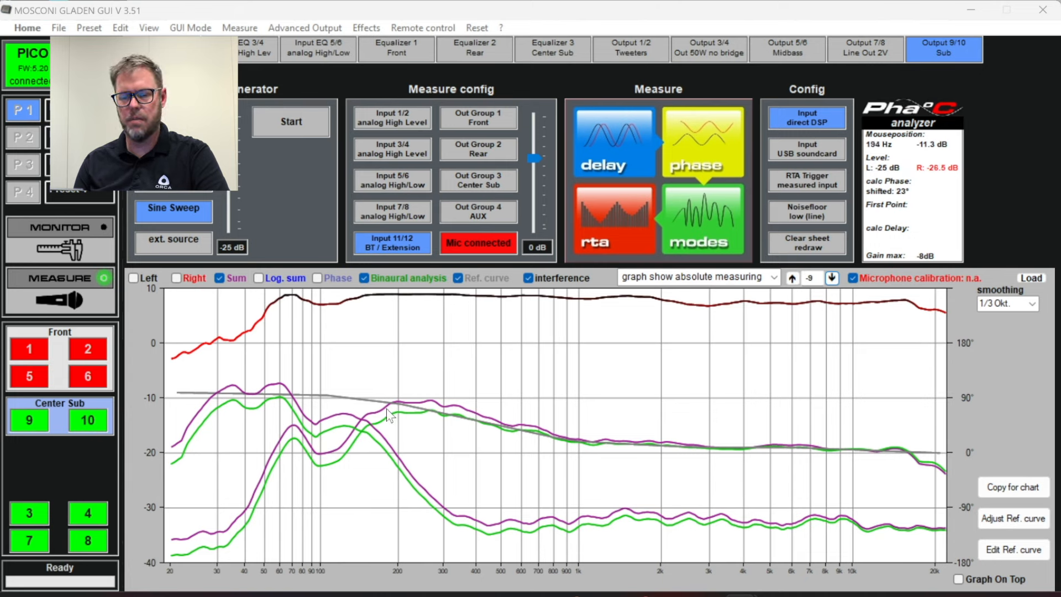
- Run the automatic phase adjust in Fine mode with midbass channels 5 and 6 as reference and sub channels 9 and 10 as channels to adjust
click(699, 161)
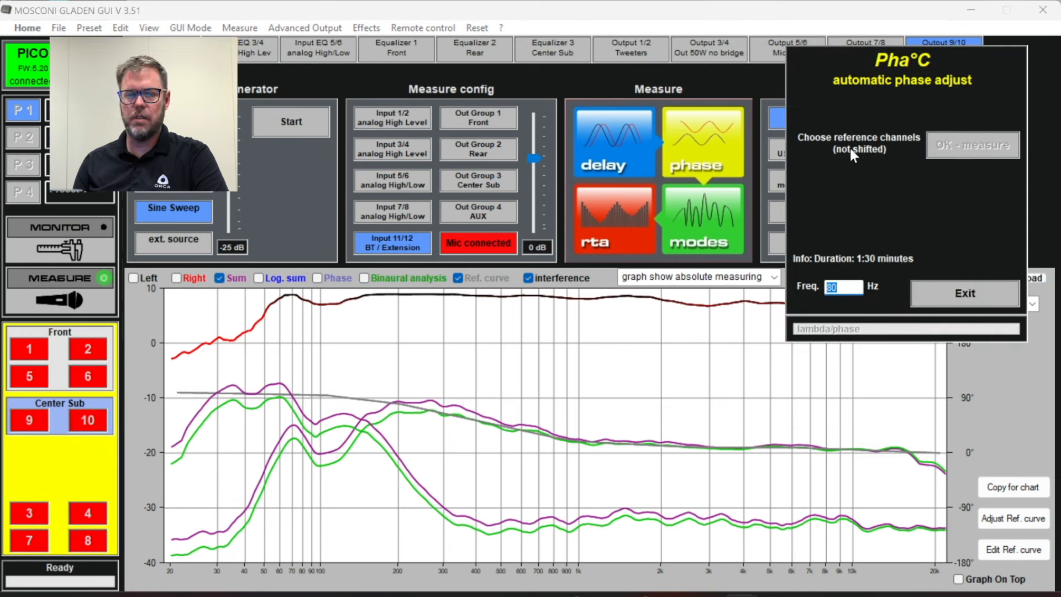
click(31, 380)
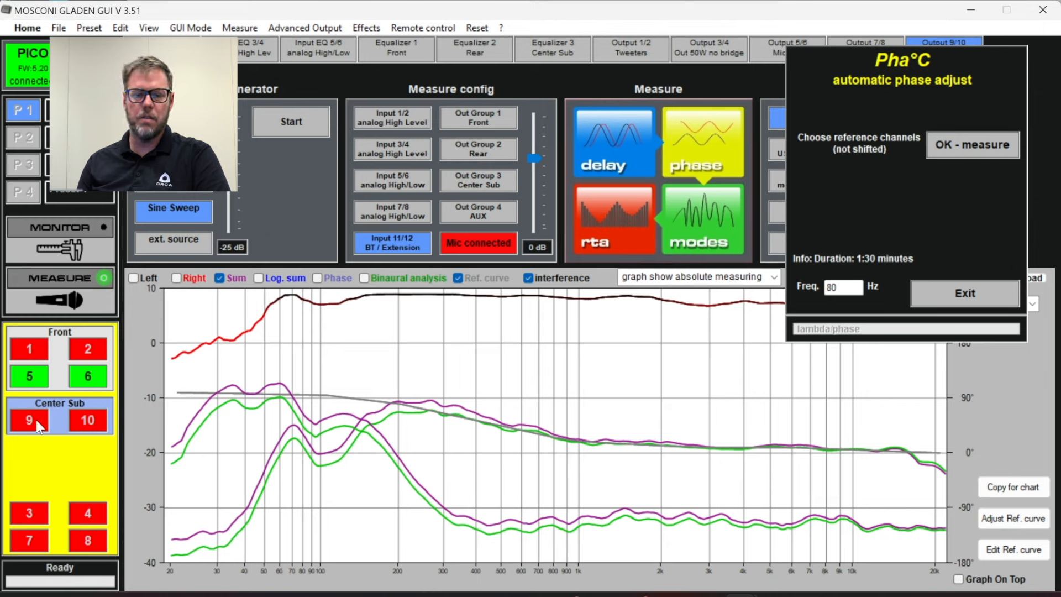
click(982, 145)
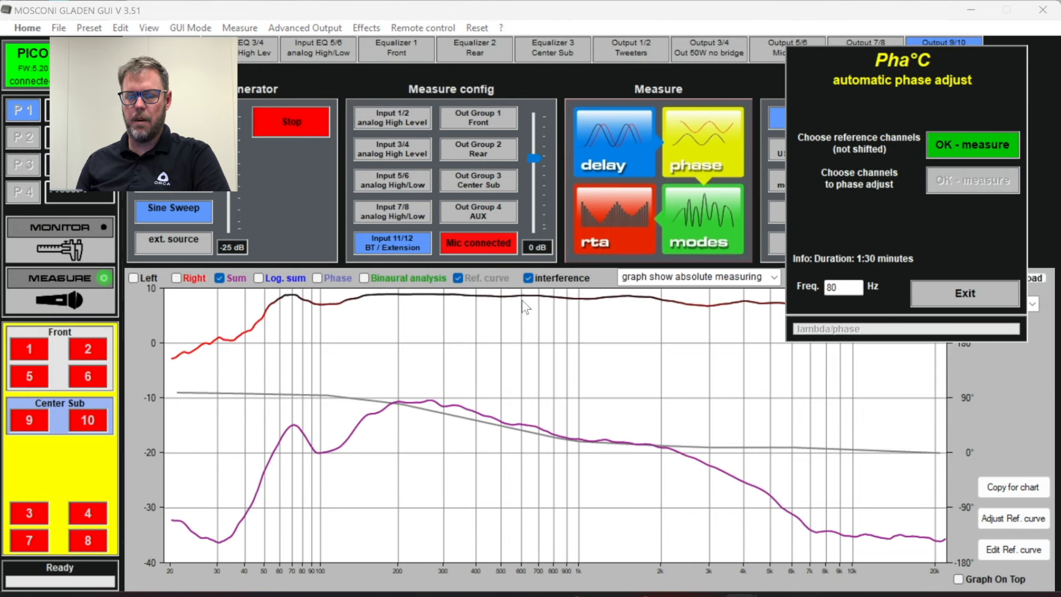
click(31, 421)
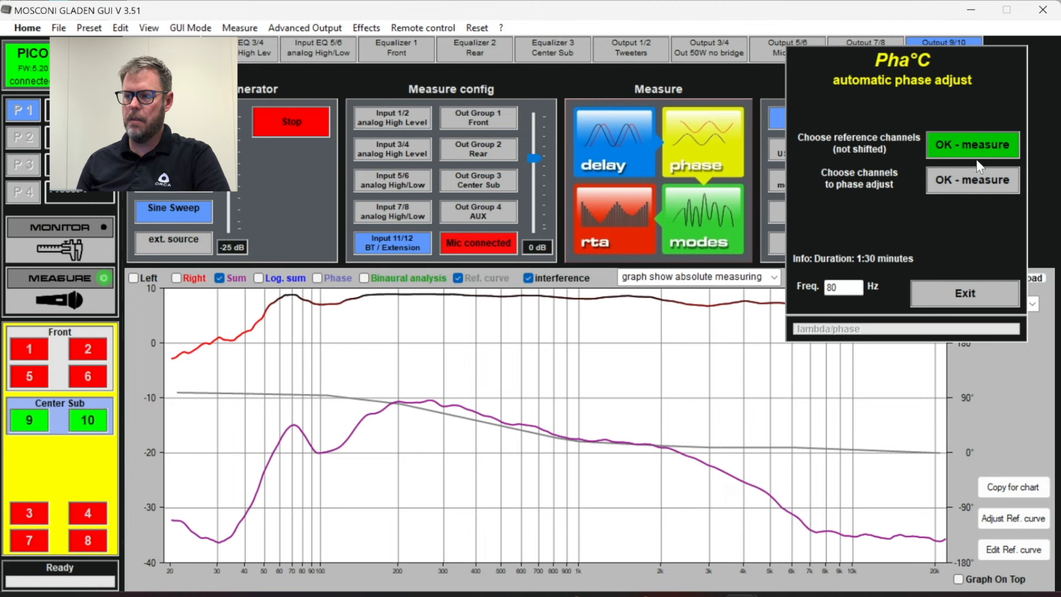
click(959, 179)
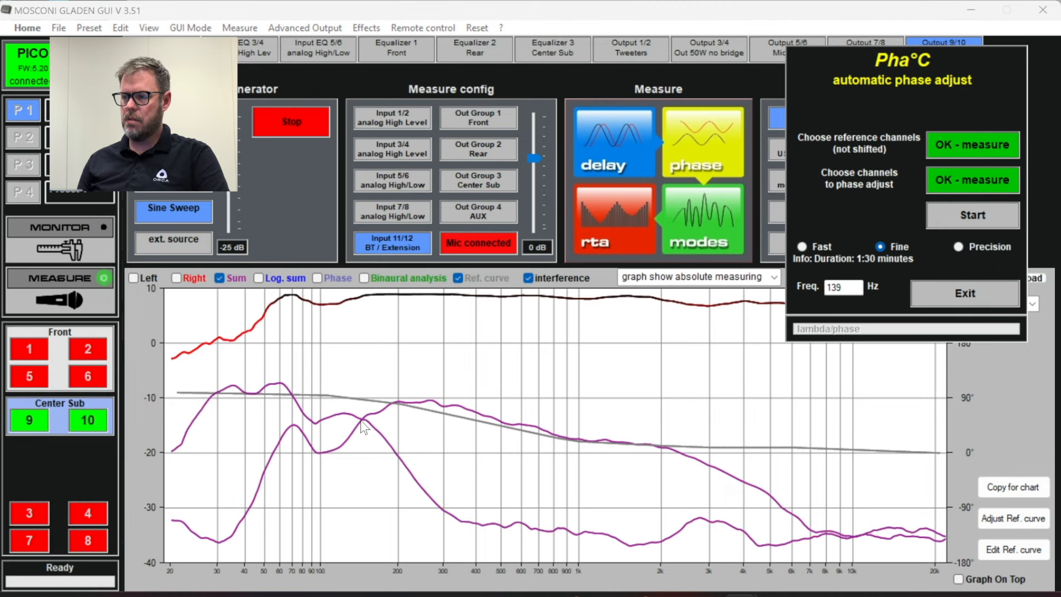
click(977, 214)
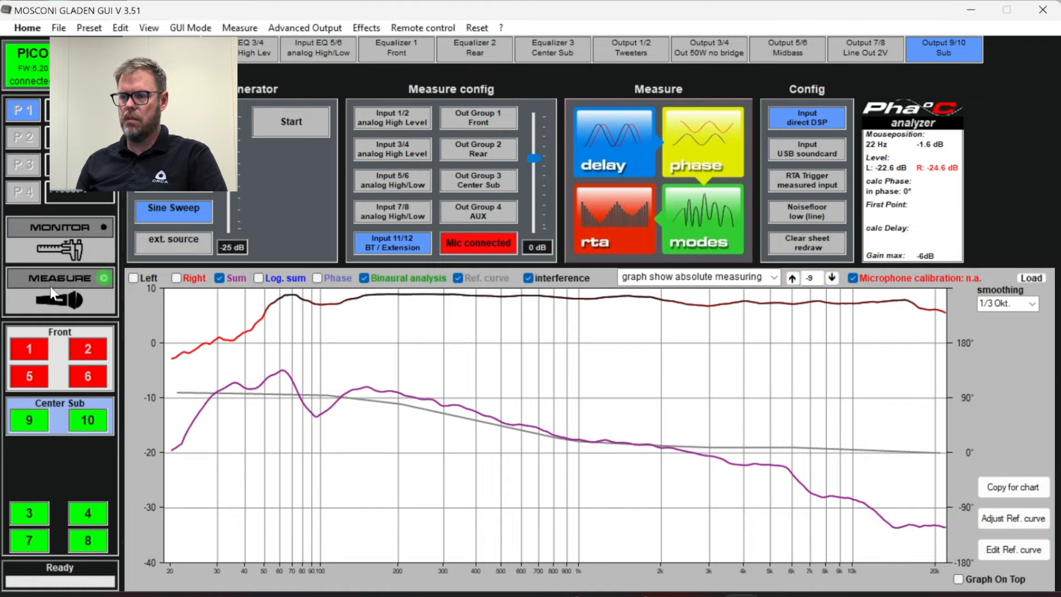
- Check the Sub output's filter and phase settings, and run an RTA measurement of the front and sub channels together
click(50, 286)
click(675, 176)
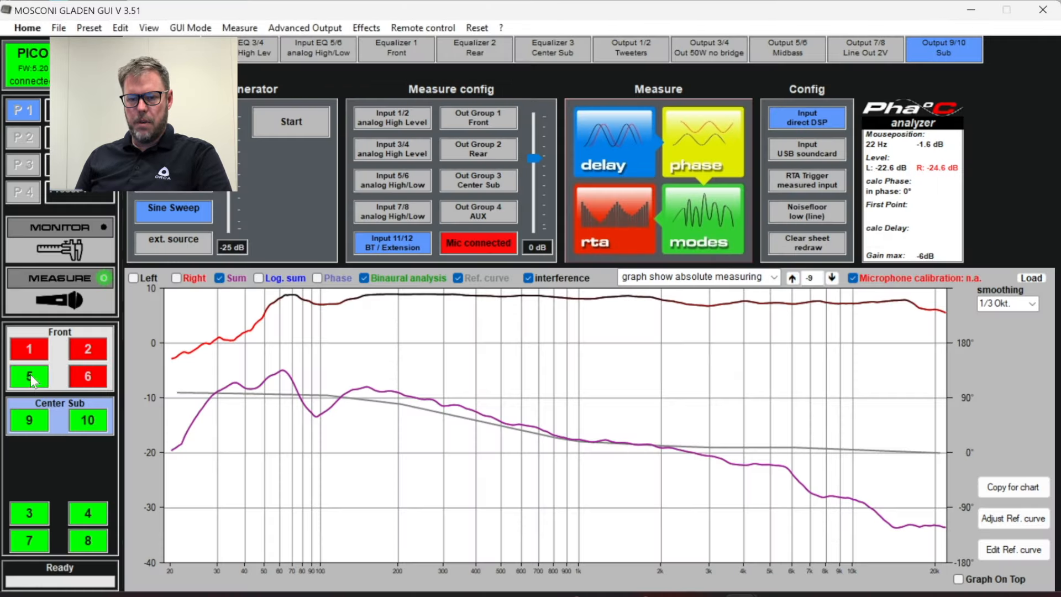
click(91, 373)
click(615, 221)
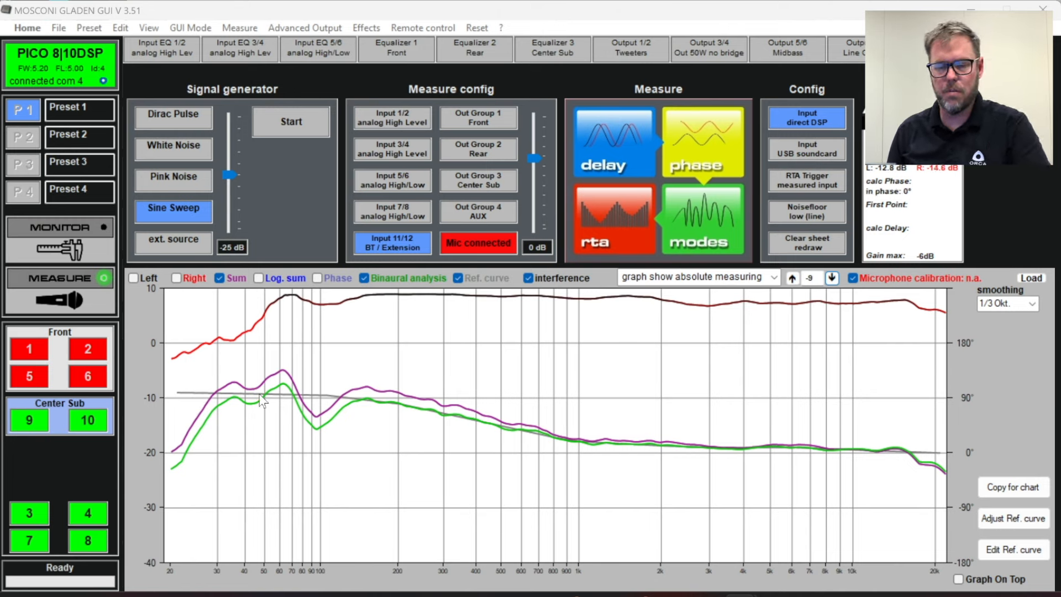
- Unmute all the front channels, and switch off the measurement microphone, confirming that its head is disconnected
click(28, 374)
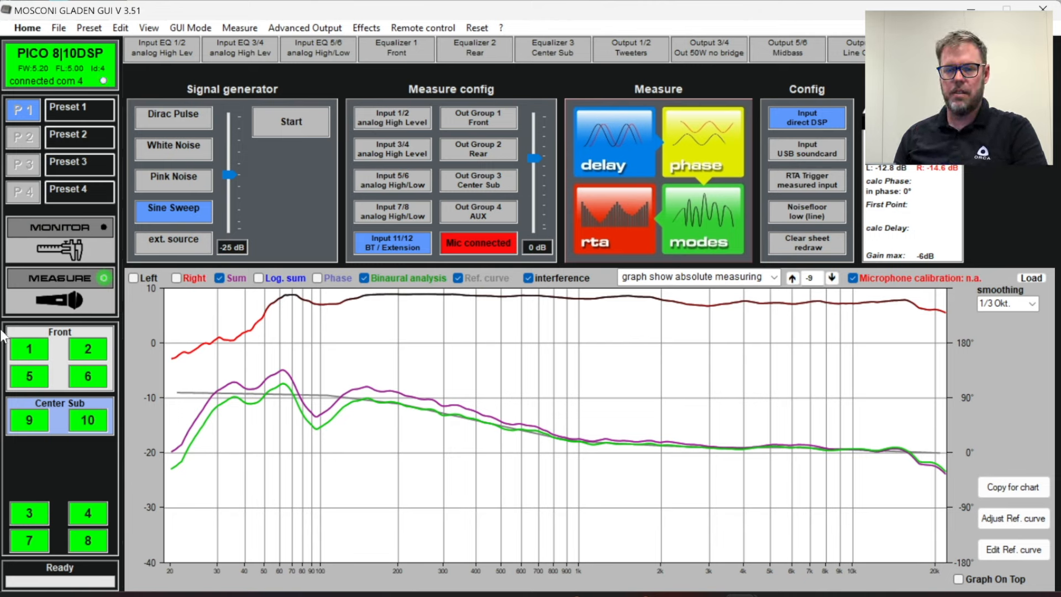
click(475, 244)
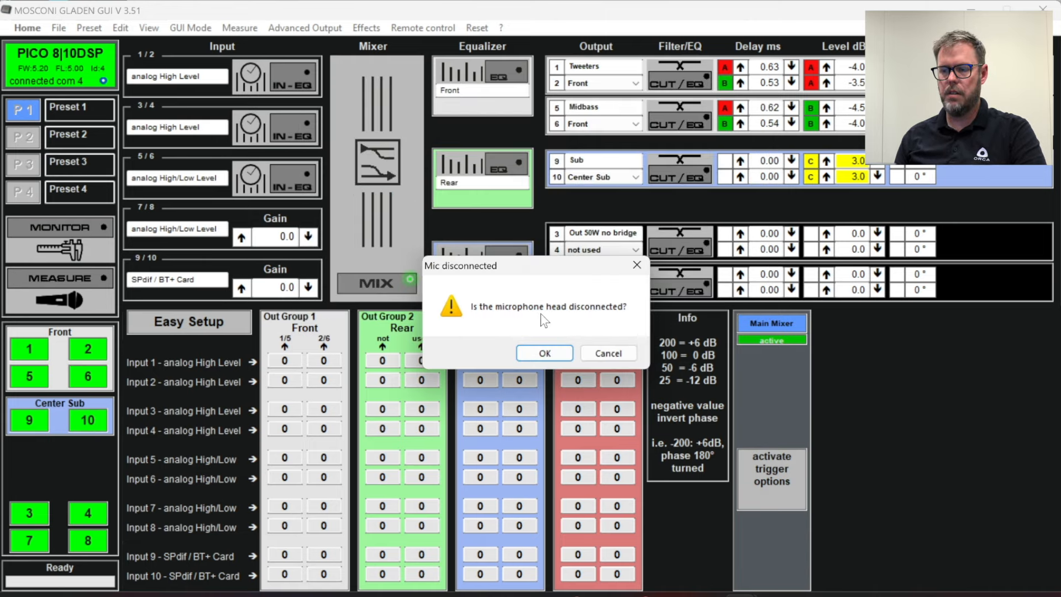
click(545, 354)
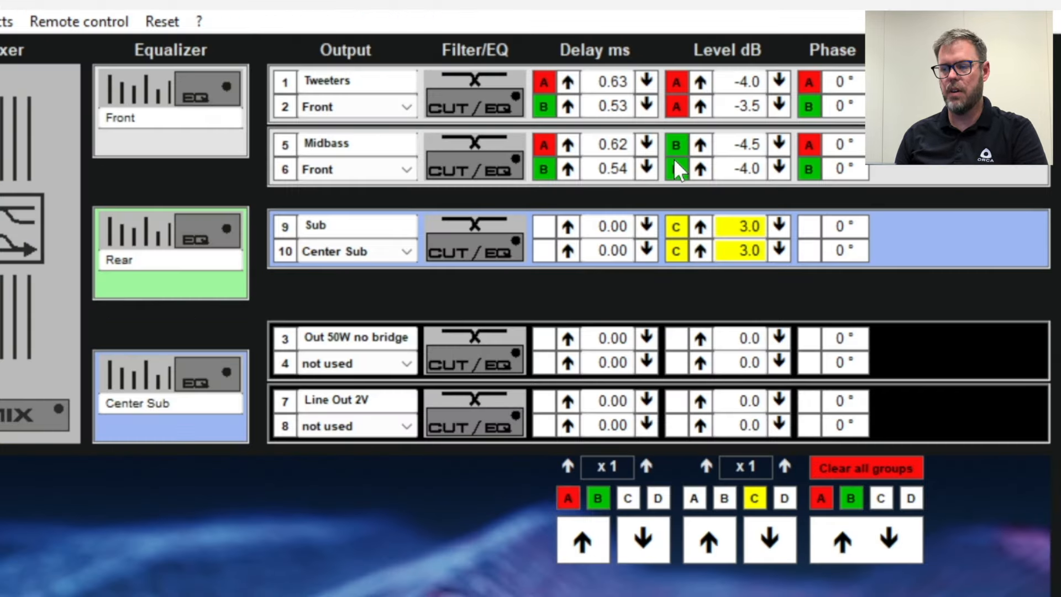
- With only level groups A and B active, set channels 1, 2, 5 and 6 to -1.5, -1.0, -2.0 and -1.5 dB
click(695, 498)
click(724, 498)
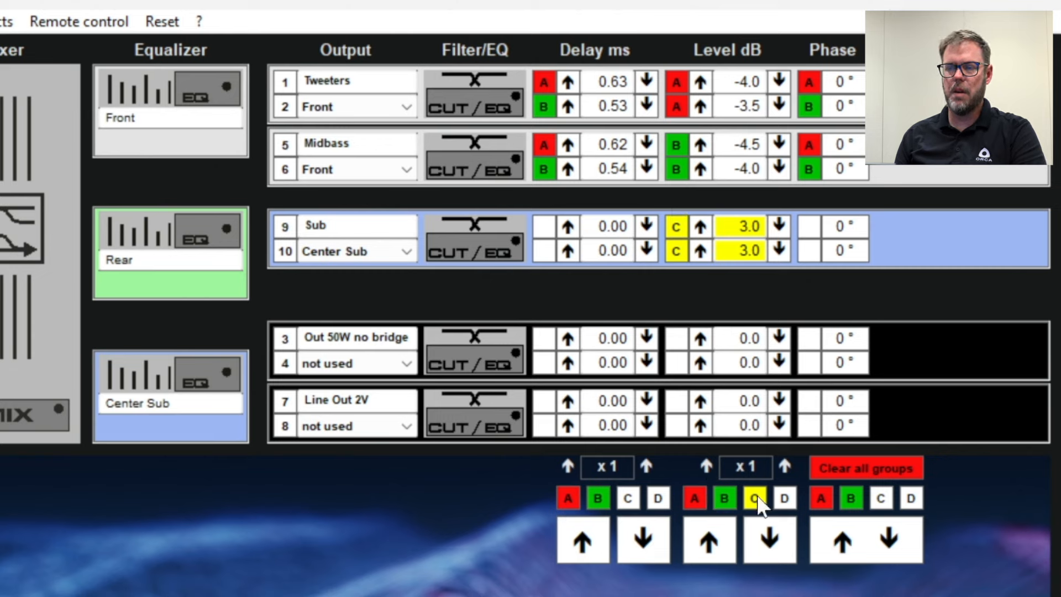
click(755, 498)
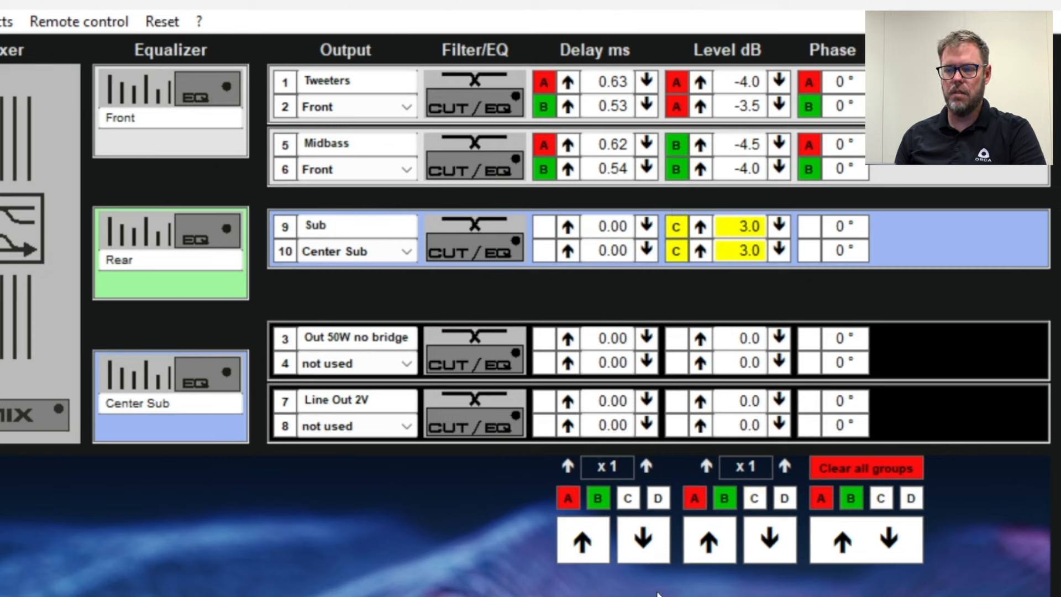
click(708, 550)
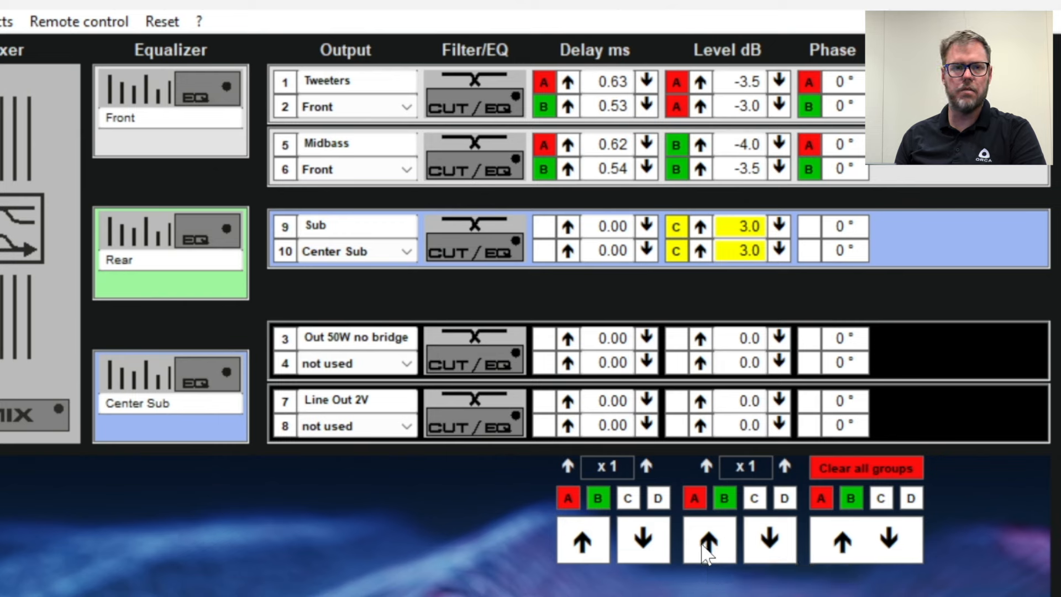
click(707, 550)
click(707, 551)
click(707, 550)
click(707, 551)
click(707, 551)
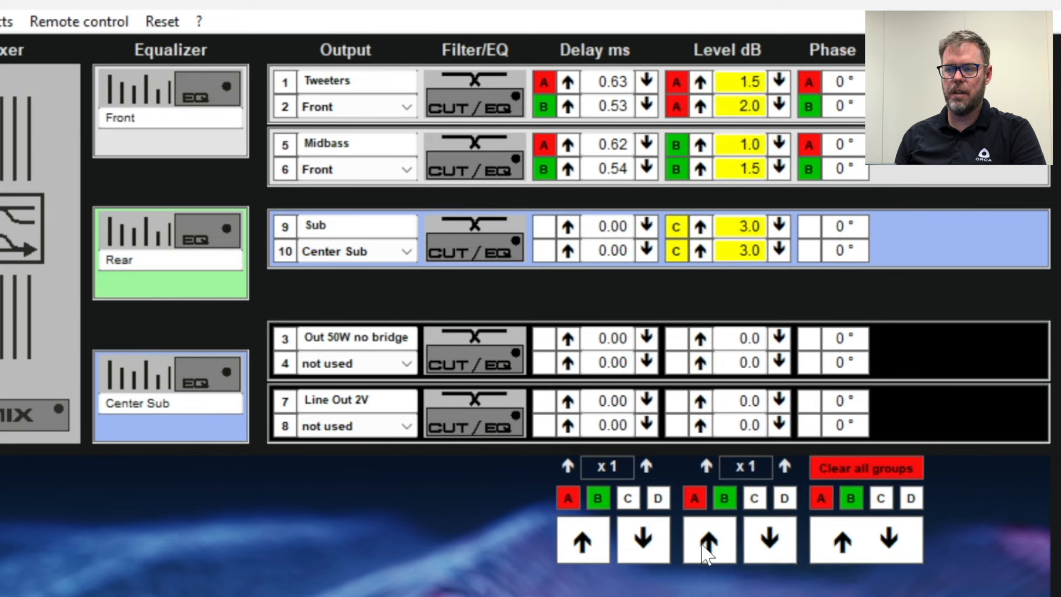
scroll(781, 551, down, 6)
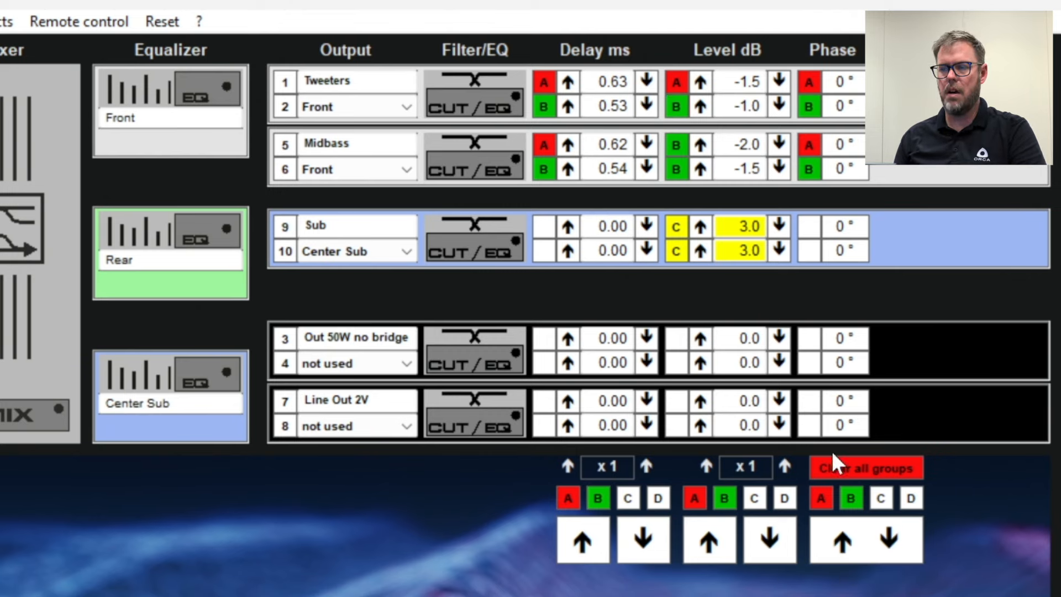
- Clear all groups, and assign channels 1 and 5 to level group A and channels 2 and 6 to level group B
click(848, 463)
click(676, 82)
click(676, 106)
click(676, 145)
click(676, 169)
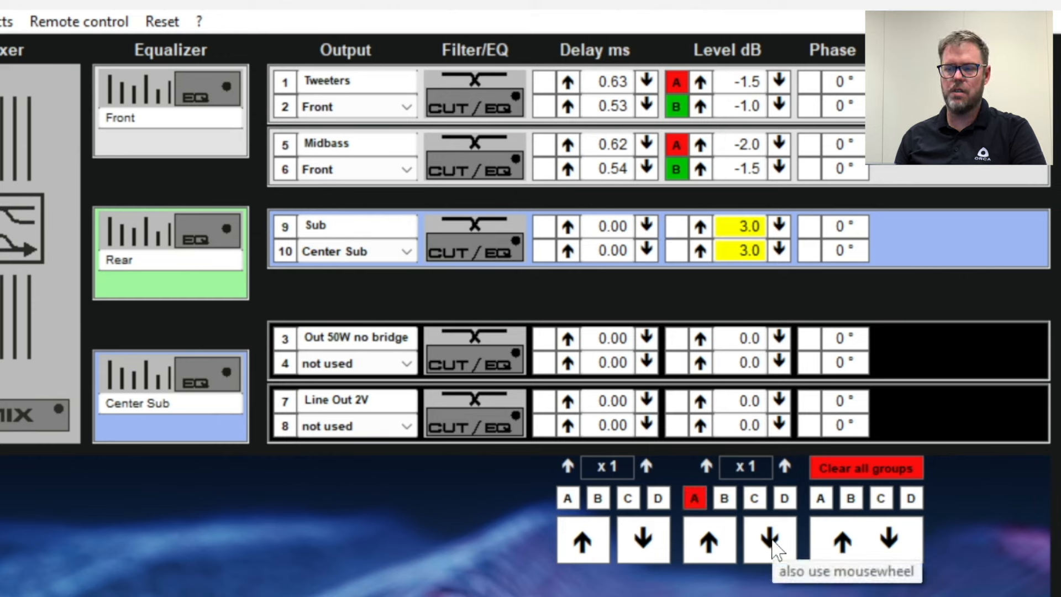
- Lower level group A by 1 dB and raise it back to -1.5 dB on channel 1 and -2.0 dB on channel 5
click(769, 541)
click(771, 542)
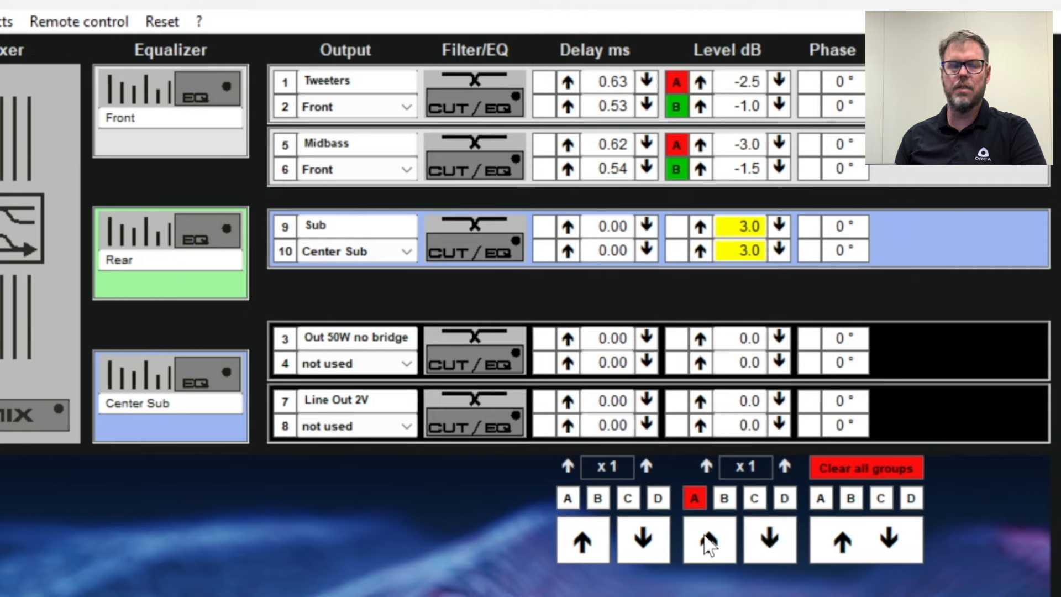
click(712, 544)
click(713, 545)
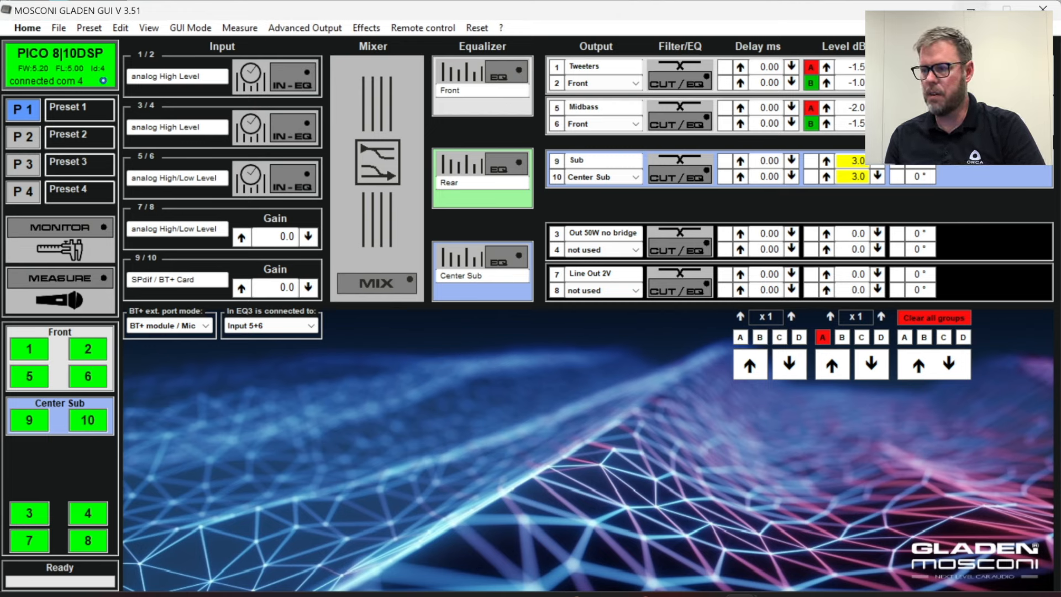
- Minimize the DSP software, switch to RODE Central, and open the settings of the AI-Micro interface
click(971, 10)
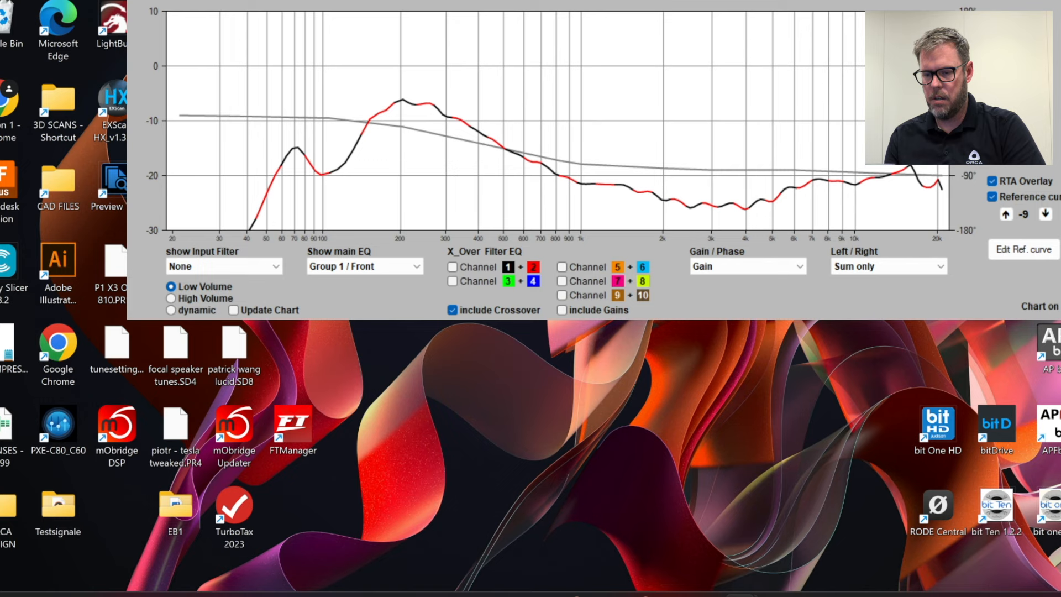
click(366, 581)
text(rod)
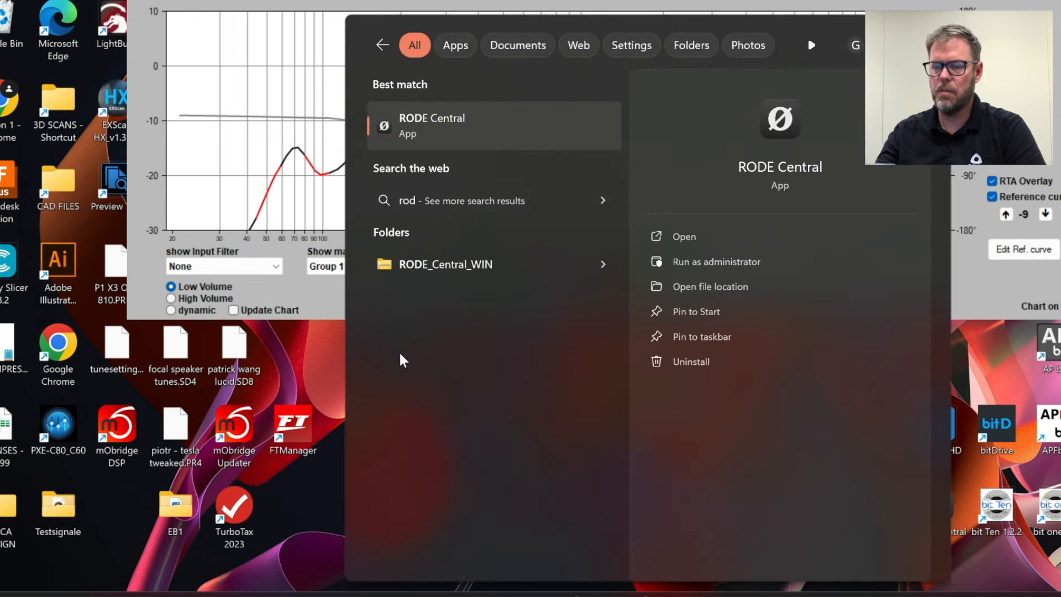
click(436, 123)
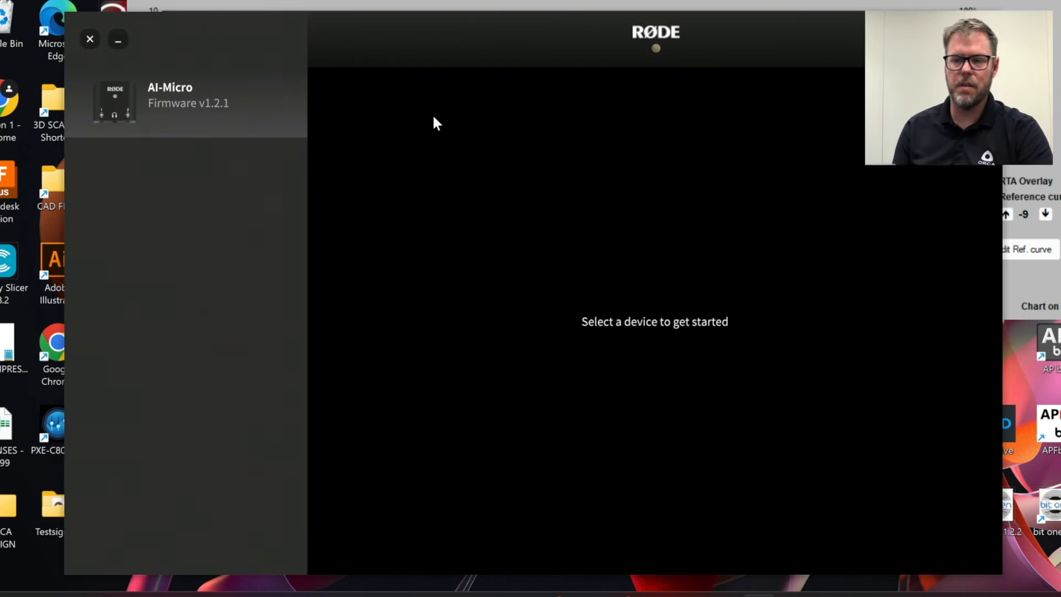
click(117, 97)
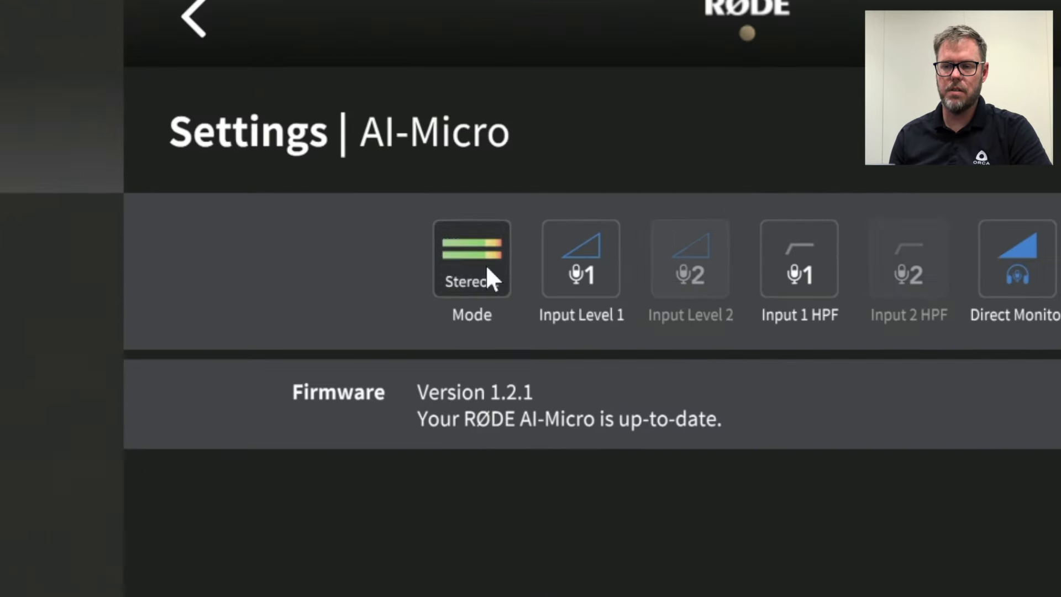
- Cycle through the AI-Micro's input modes and leave the mode set to Stereo 1
click(509, 178)
click(509, 178)
click(485, 264)
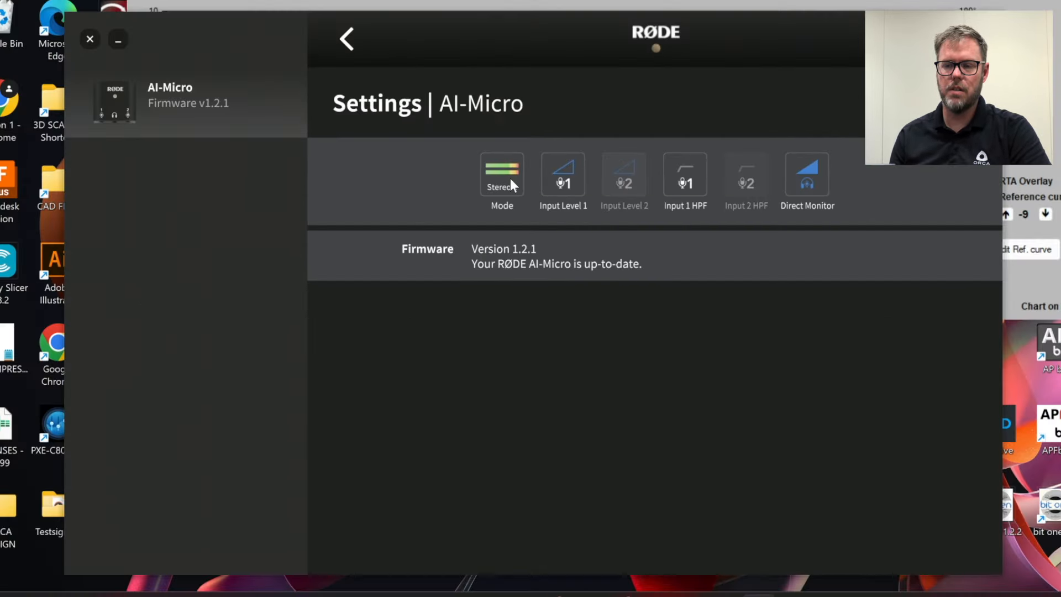
click(496, 182)
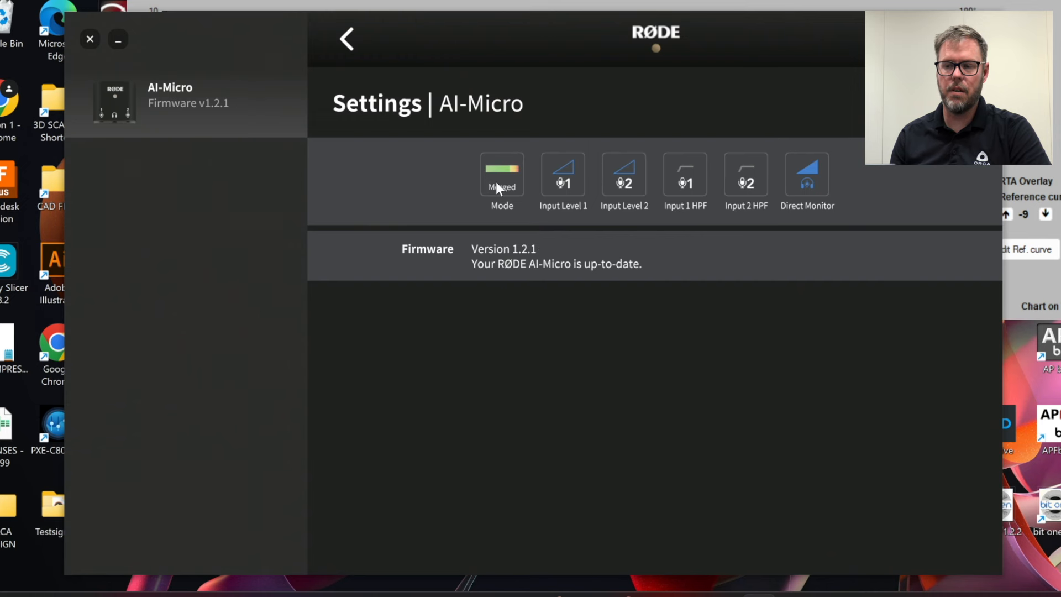
click(496, 181)
click(496, 181)
- Raise the AI-Micro's Input Level 1 to maximum and minimize RODE Central
click(564, 168)
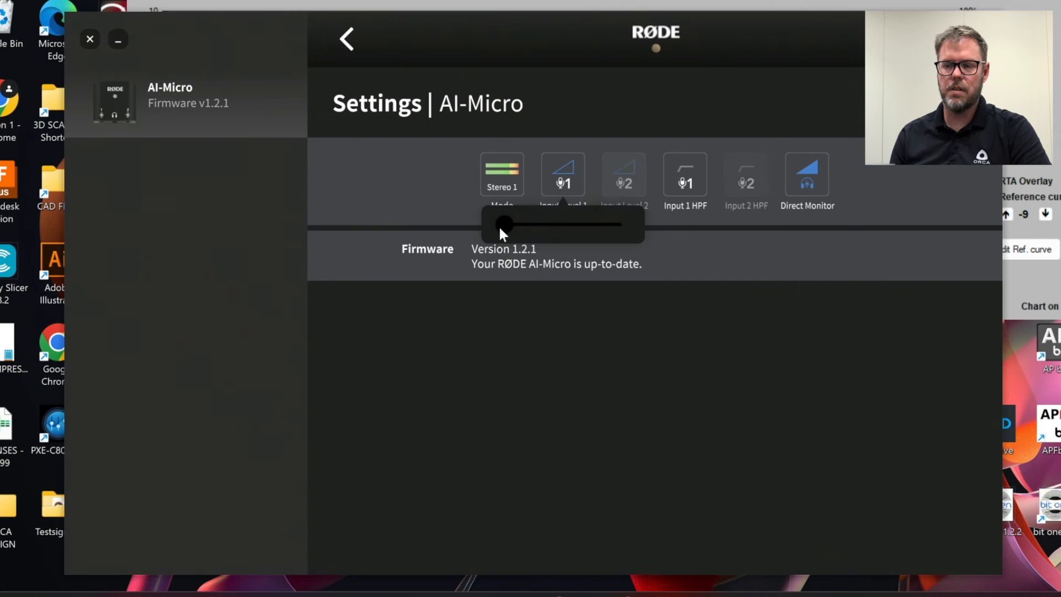
drag(500, 227, 633, 227)
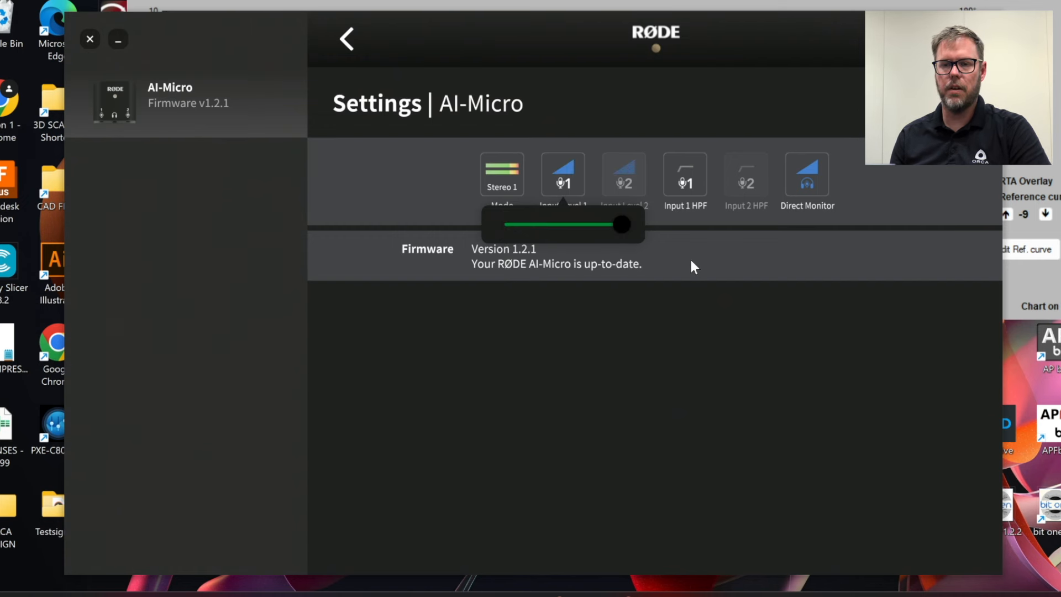
click(119, 41)
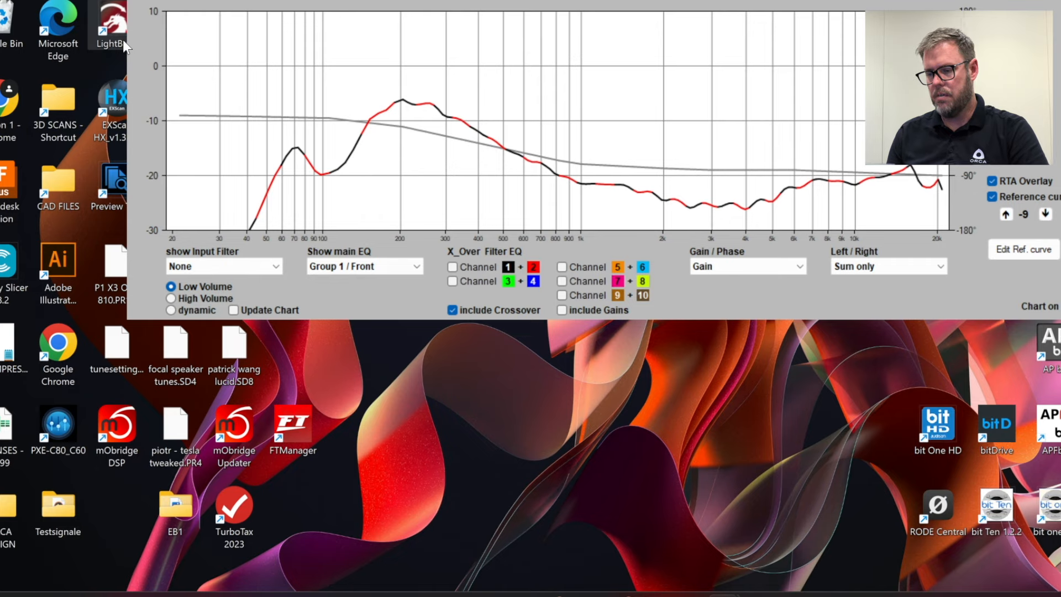
- Switch back to the Mosconi Gladen GUI and set the measurement input to the USB soundcard
click(723, 594)
click(662, 531)
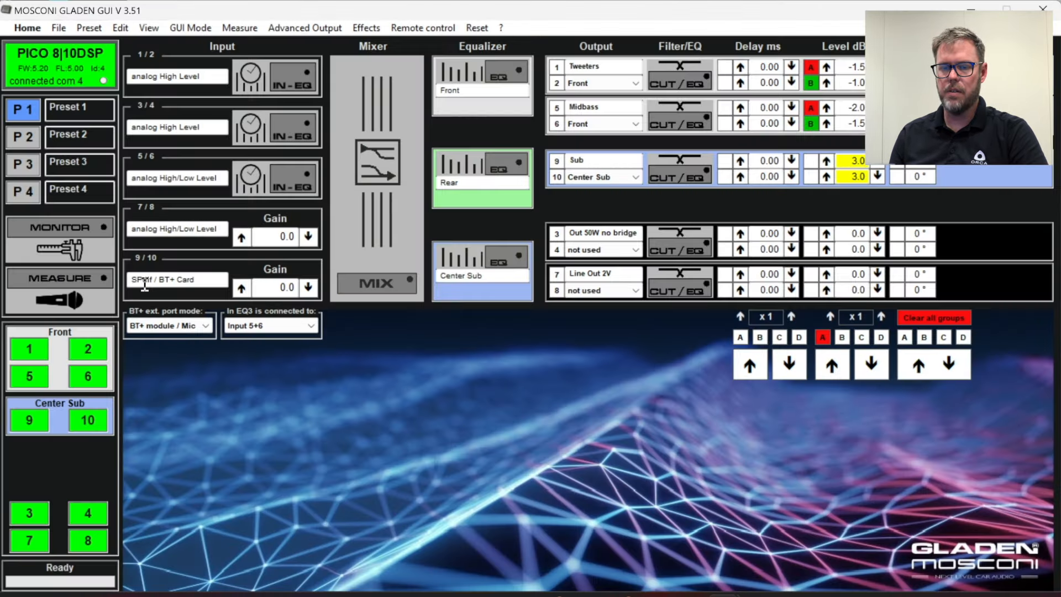
click(67, 272)
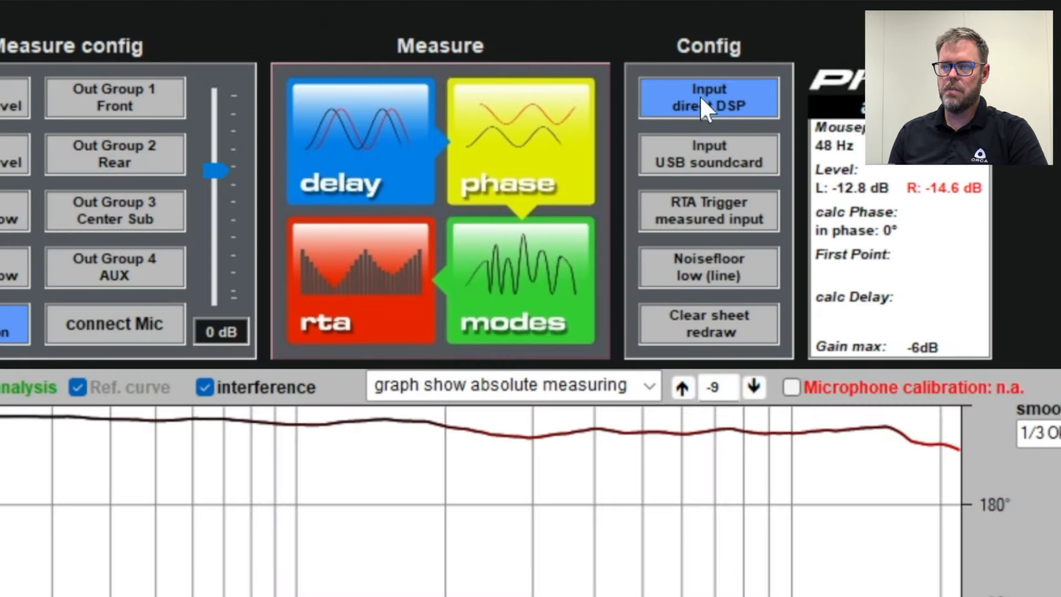
click(714, 152)
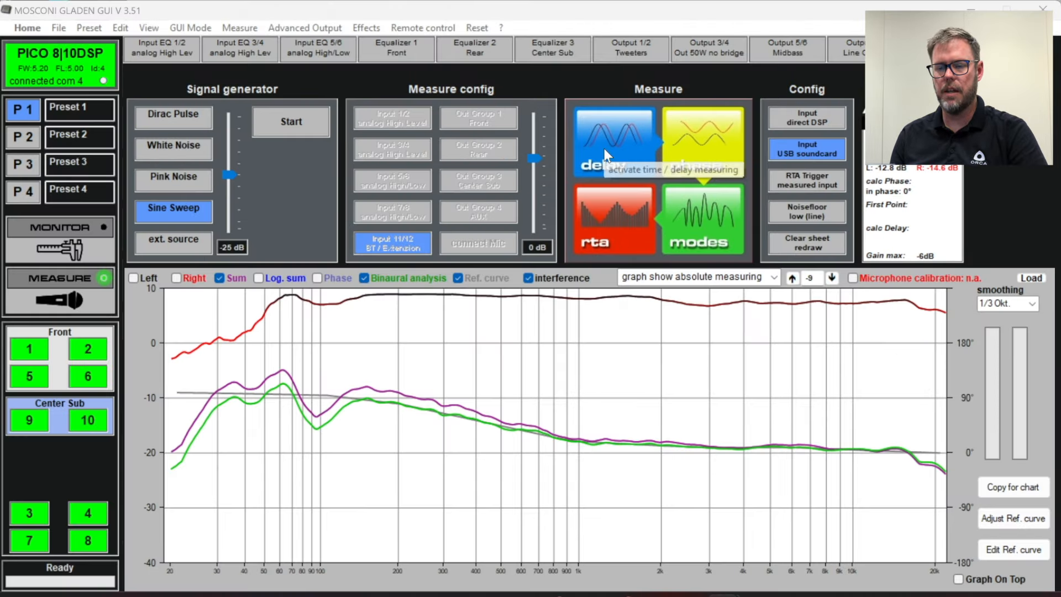
- Raise the measurement input gain to 15 dB, run the USB delay measurement on channels 1, 2, 5 and 6, and accept the result
click(604, 151)
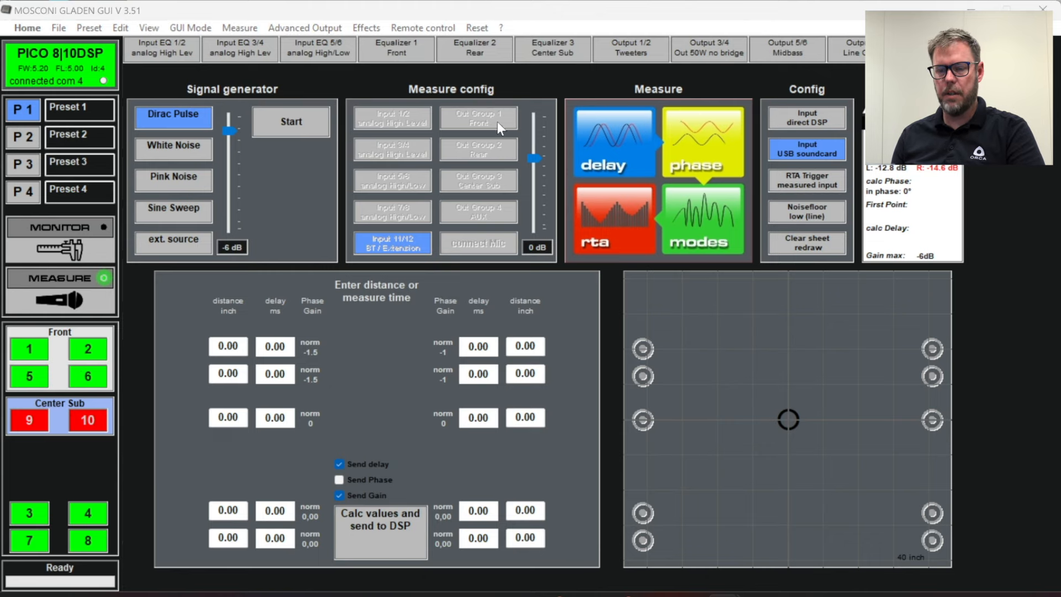
drag(532, 160, 532, 154)
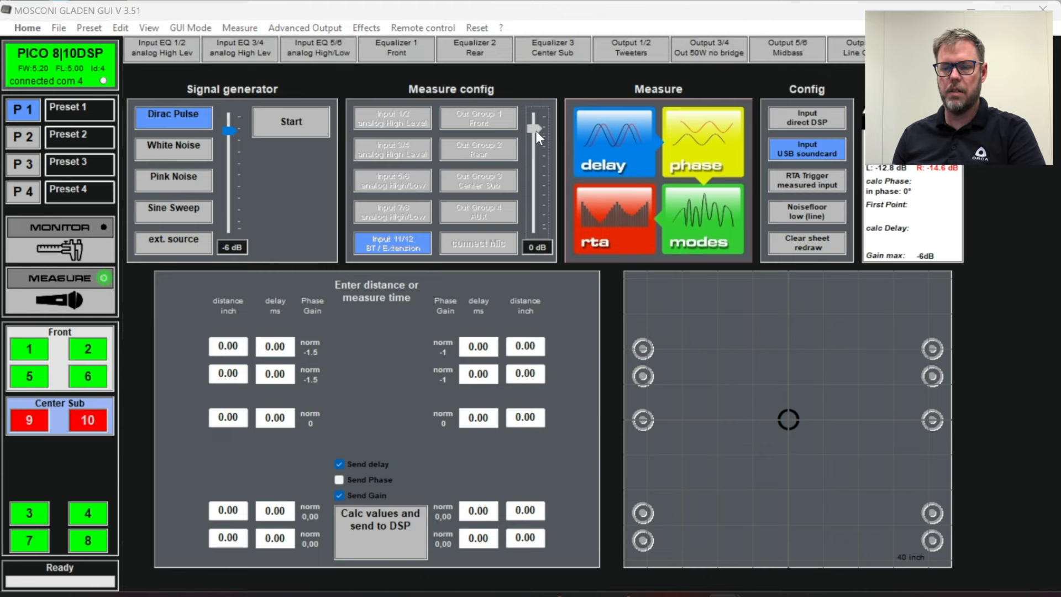
click(612, 147)
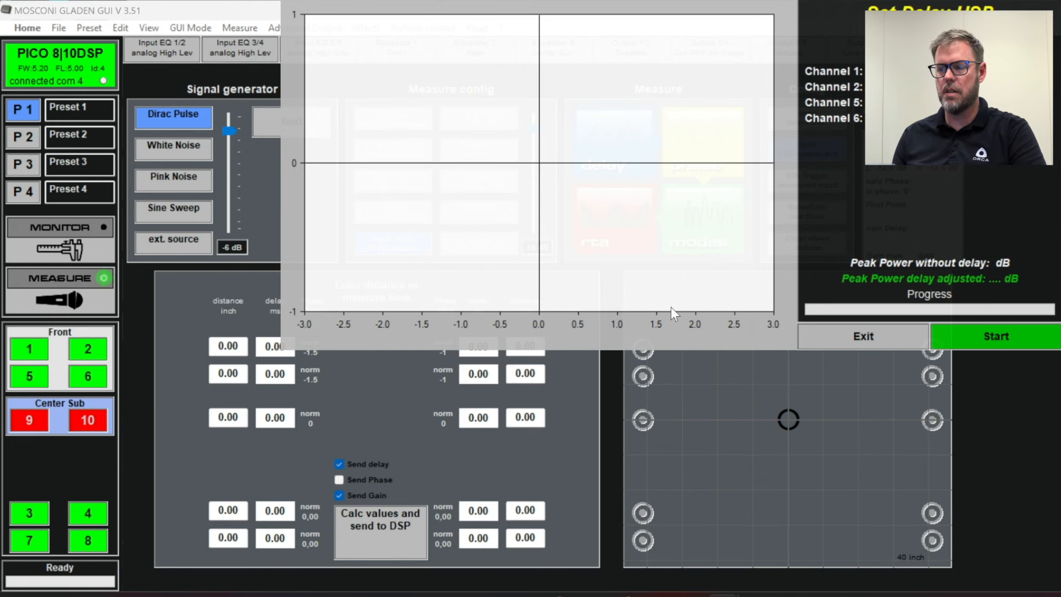
click(990, 339)
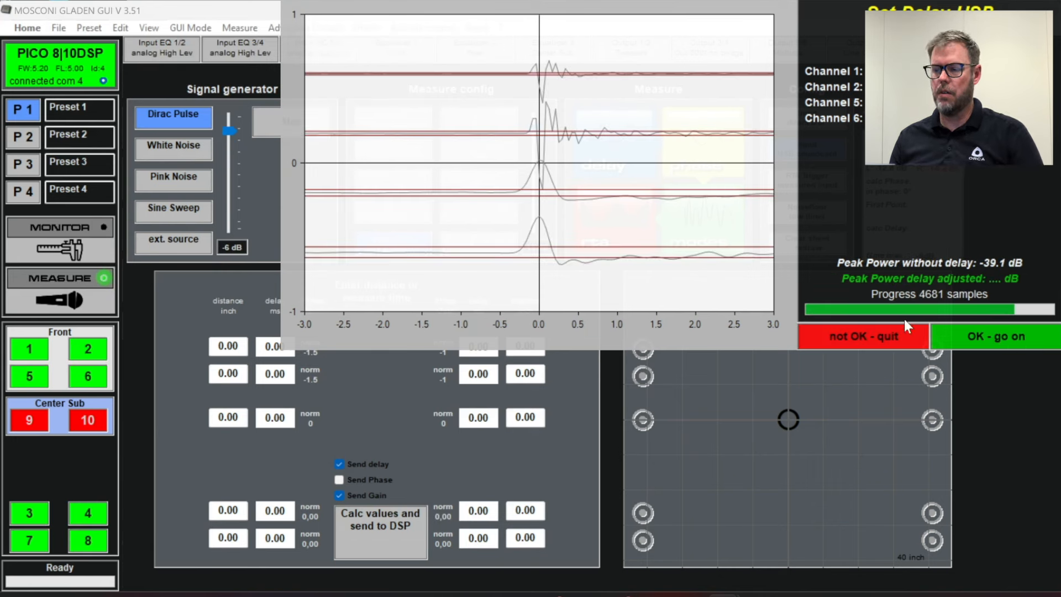
click(1003, 337)
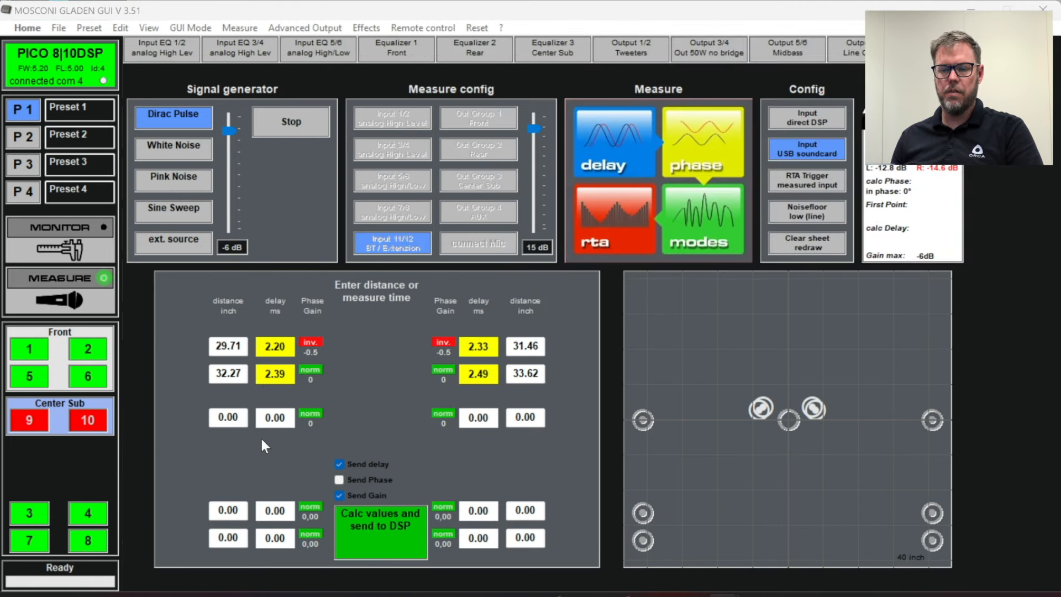
- Set the distance for sub channels 9 and 10 to 30 inches
click(222, 416)
text(30)
key(Return)
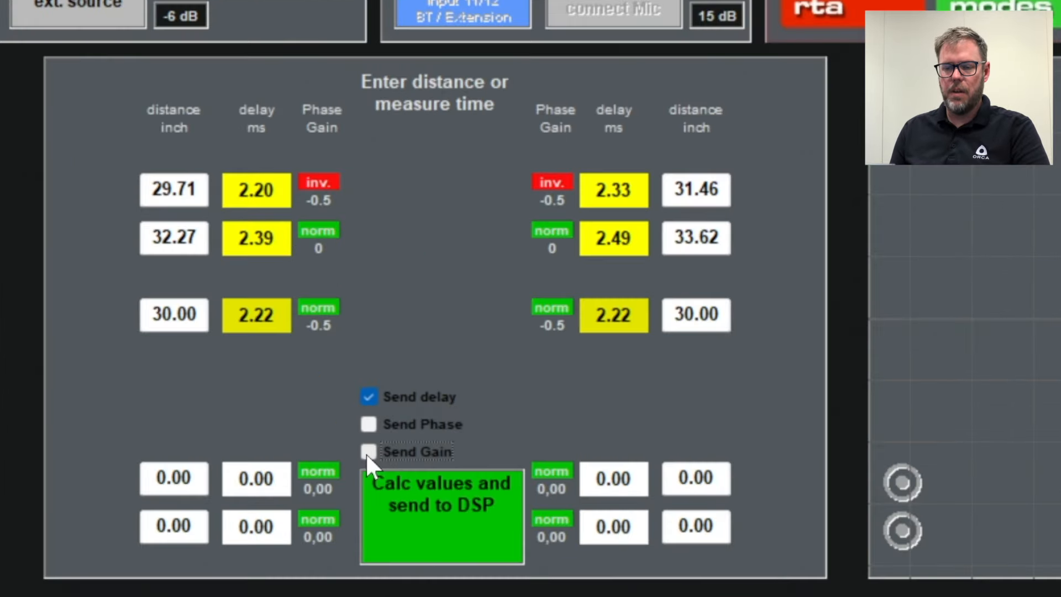
- Enable sending of delay, phase and gain, send the calculated values to the DSP, and return to the output overview
click(338, 495)
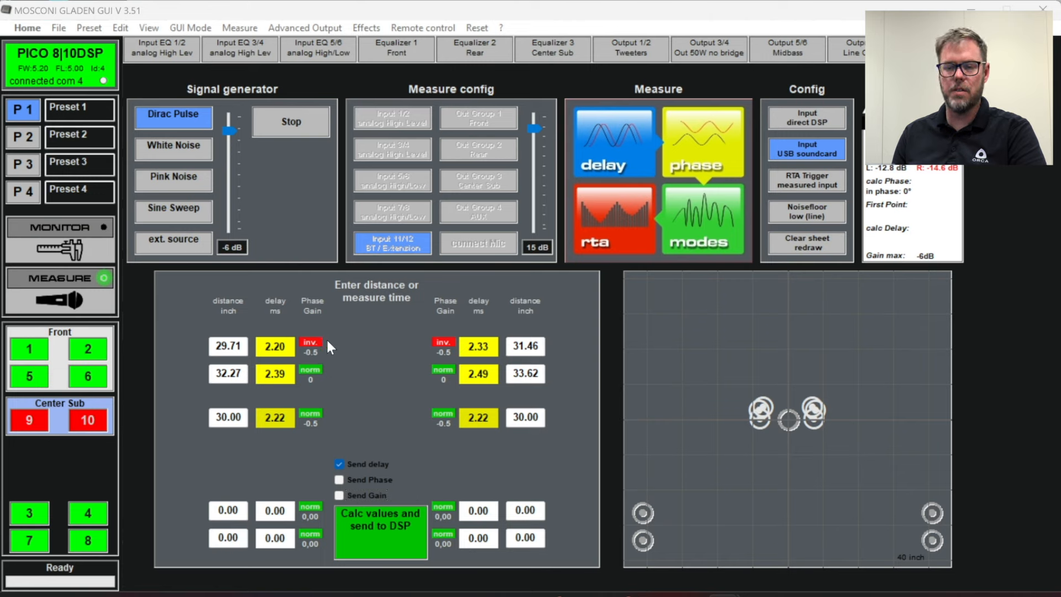
click(340, 479)
click(340, 496)
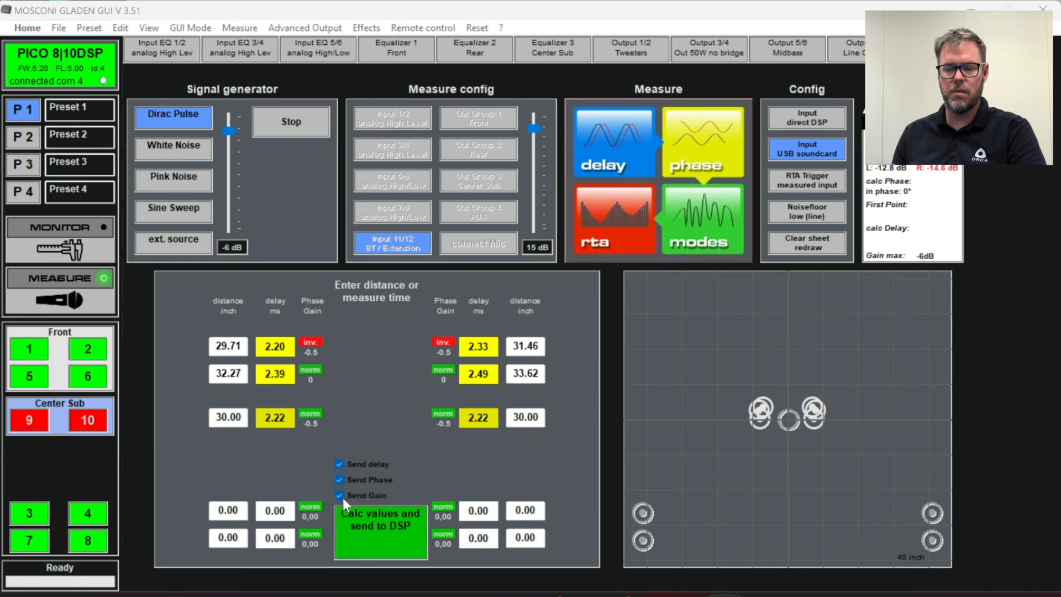
click(387, 532)
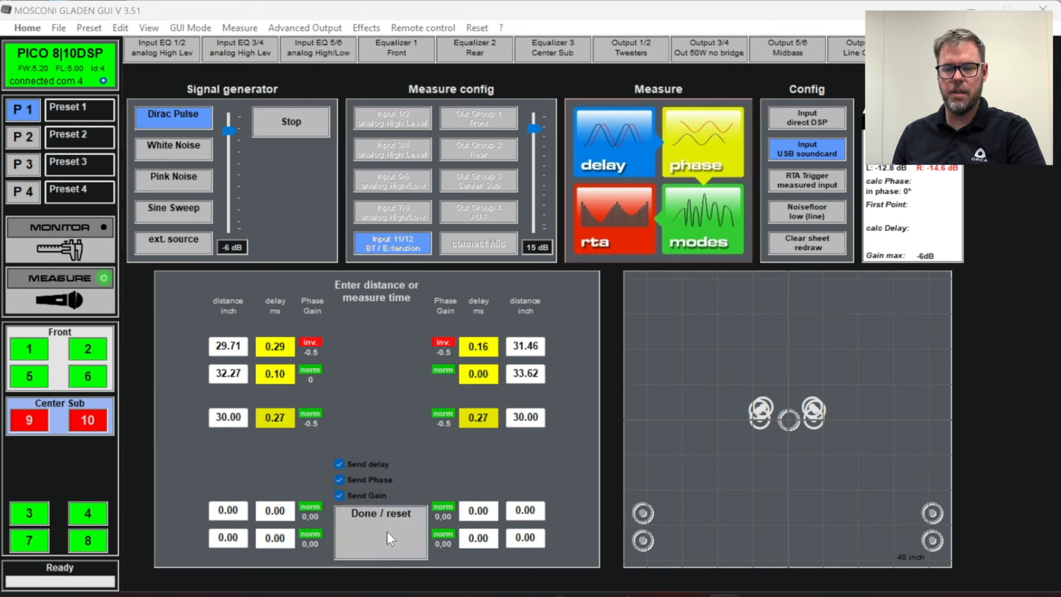
click(387, 532)
click(41, 231)
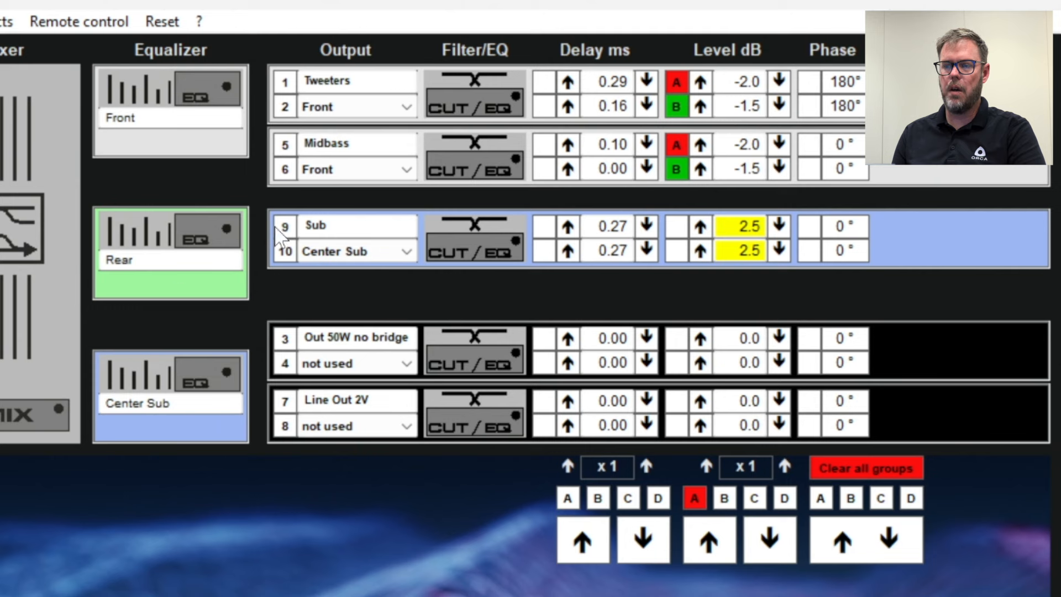